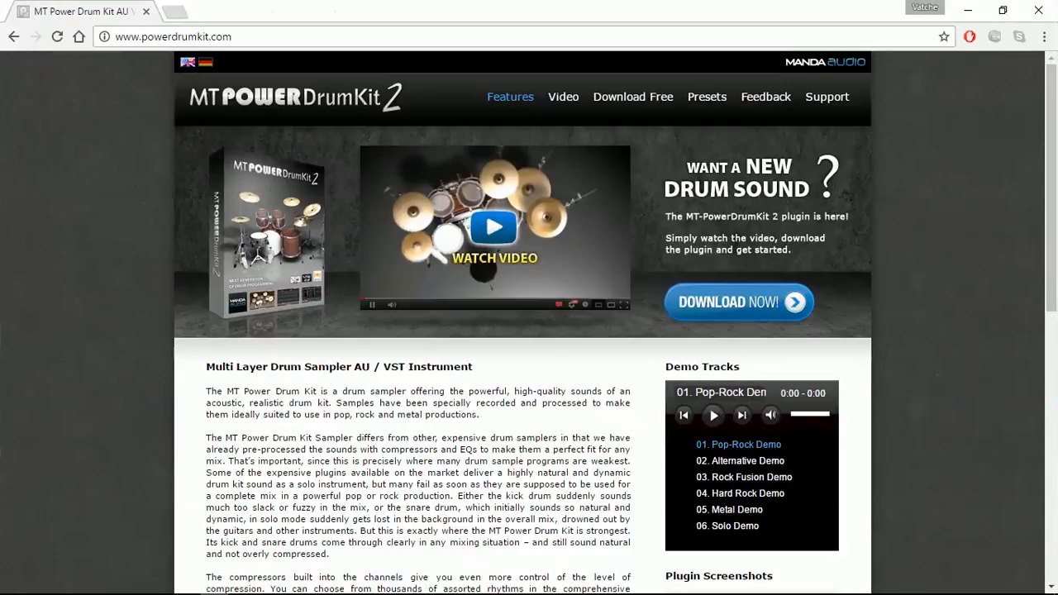
# - Look over the MT Power Drum Kit 2 features page, then open the download page and locate the Windows 64-bit VST package
pyautogui.scroll(-6, 530, 439)
pyautogui.scroll(-2, 532, 439)
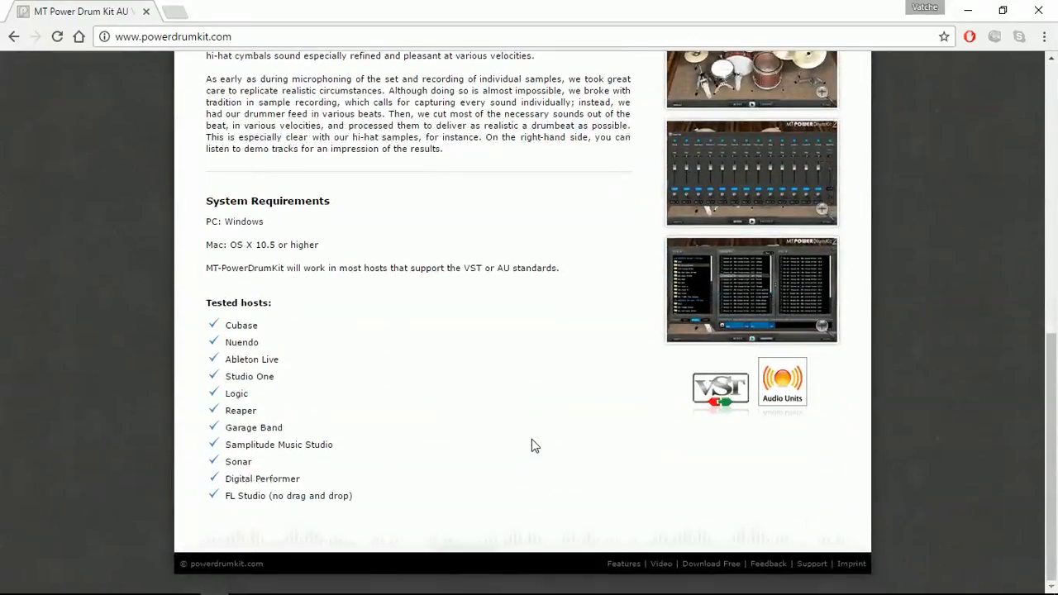
pyautogui.scroll(5, 531, 444)
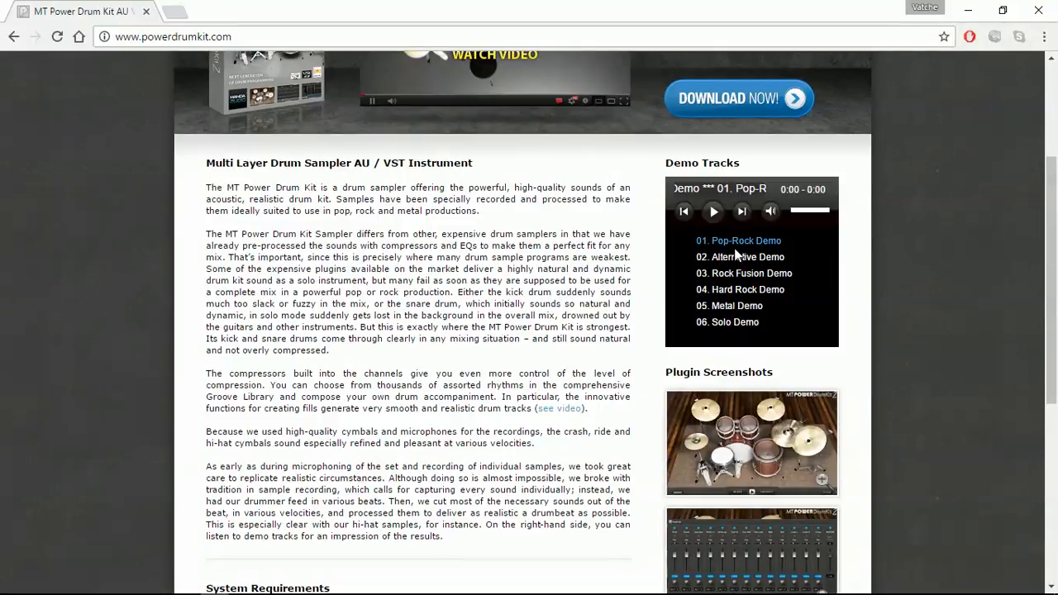
pyautogui.scroll(3, 546, 390)
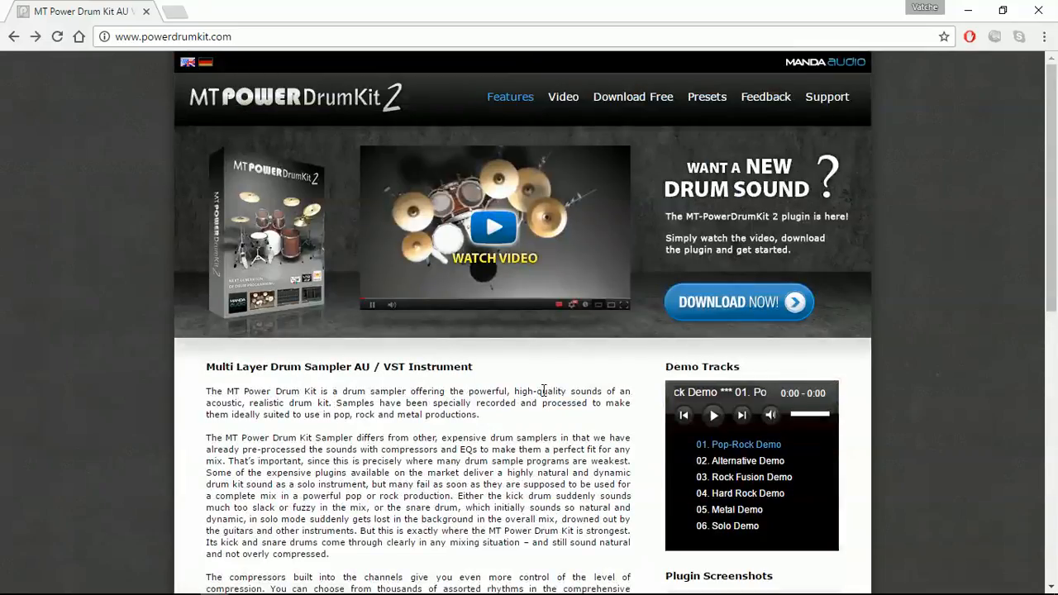
pyautogui.click(731, 306)
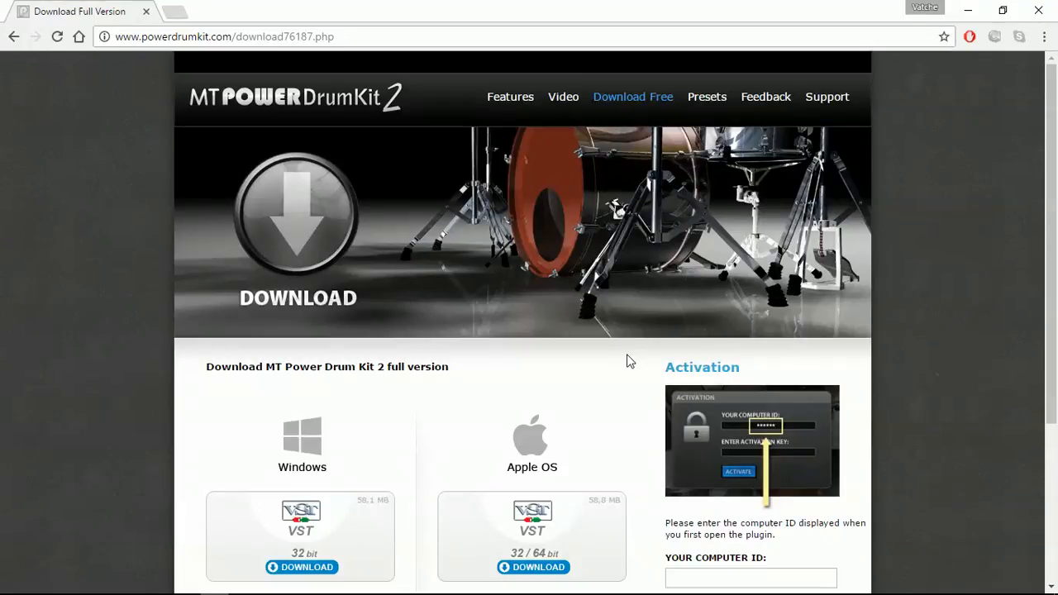
pyautogui.scroll(-3, 627, 361)
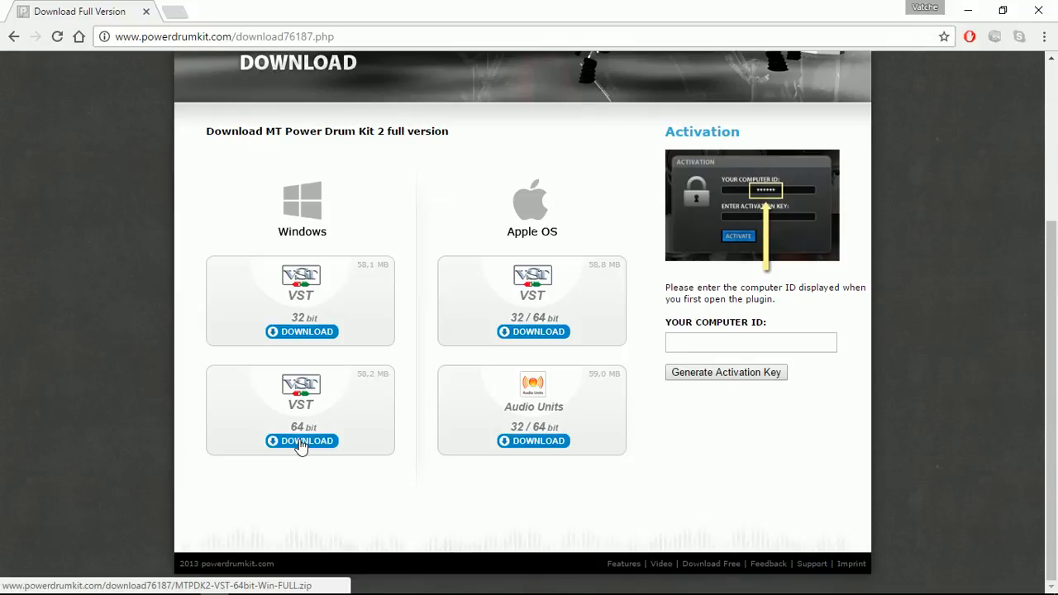
# - Switch to the desktop and open the downloaded MTPDK2-VST-64bit-Win-FULL.zip archive
pyautogui.click(968, 11)
pyautogui.doubleClick(670, 109)
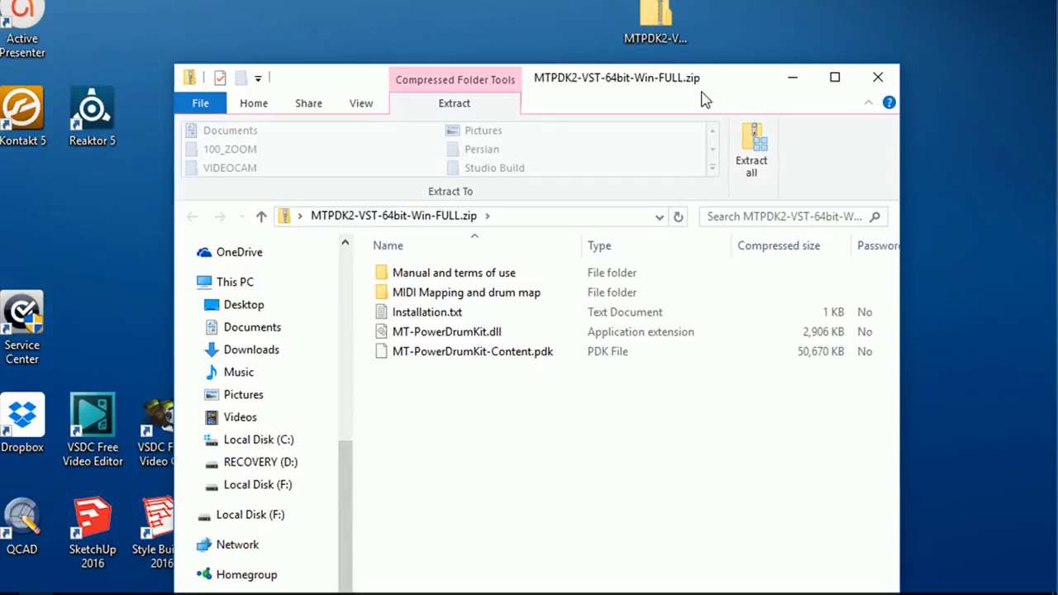
pyautogui.moveTo(649, 86); pyautogui.dragTo(637, 28)
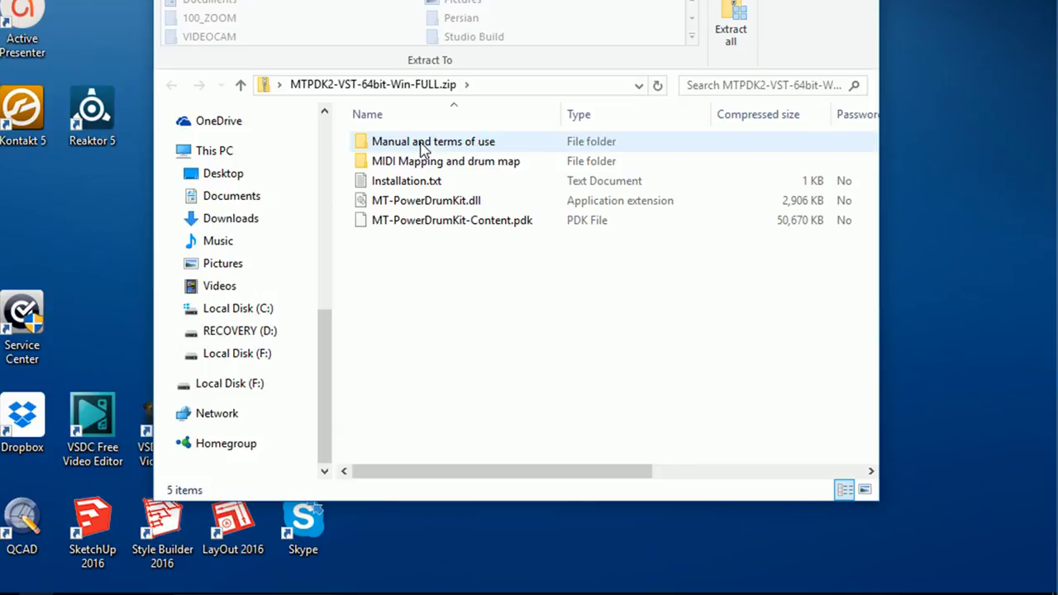
# - Read Installation.txt in the archive for the files to copy and their destination folder, and close the document
pyautogui.doubleClick(408, 182)
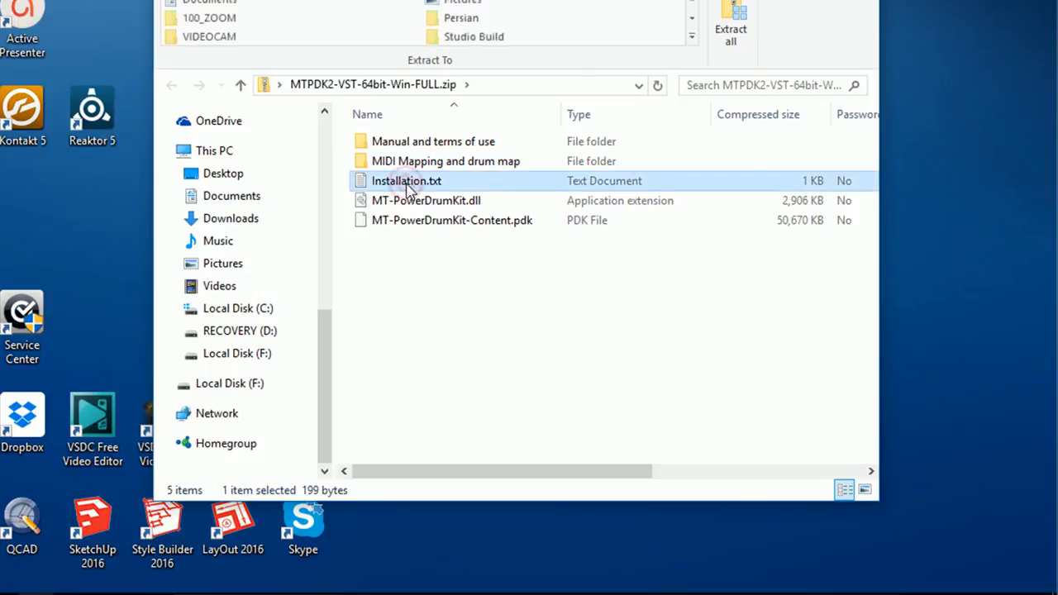
pyautogui.moveTo(96, 55); pyautogui.dragTo(246, 56)
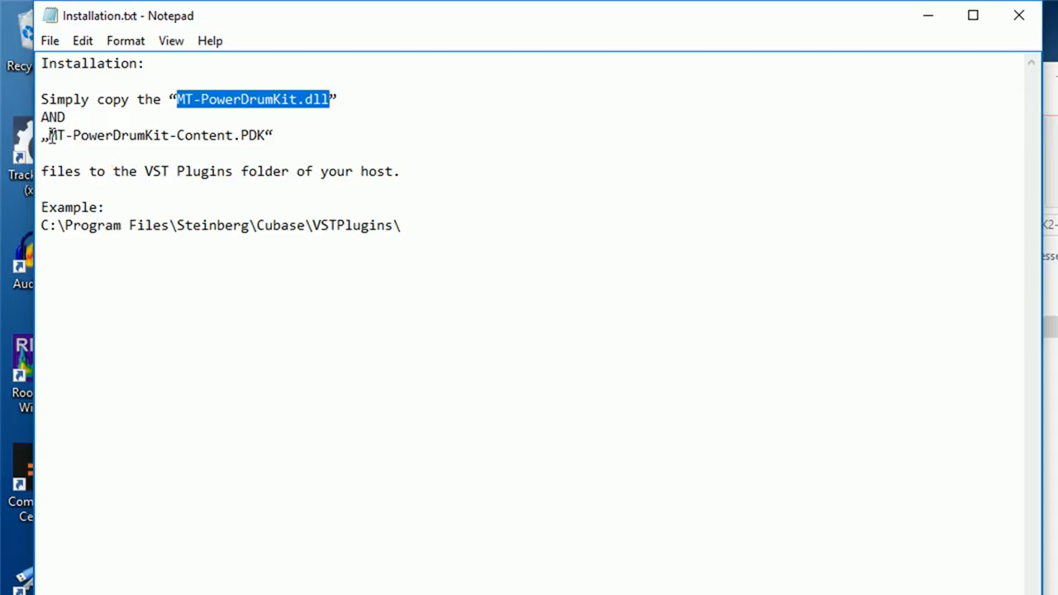
pyautogui.moveTo(47, 135); pyautogui.dragTo(265, 141)
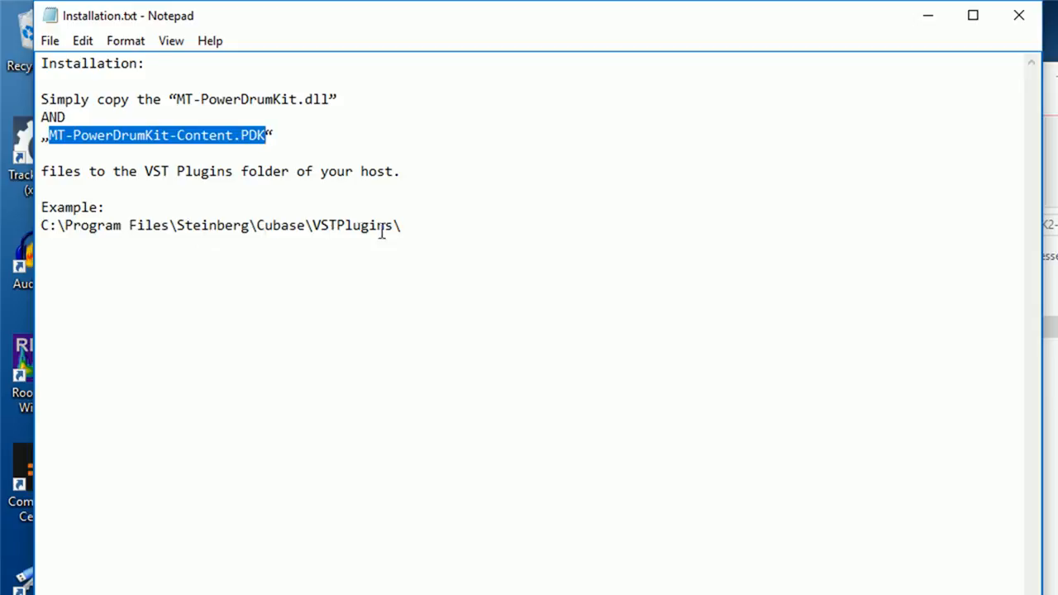
pyautogui.click(1023, 23)
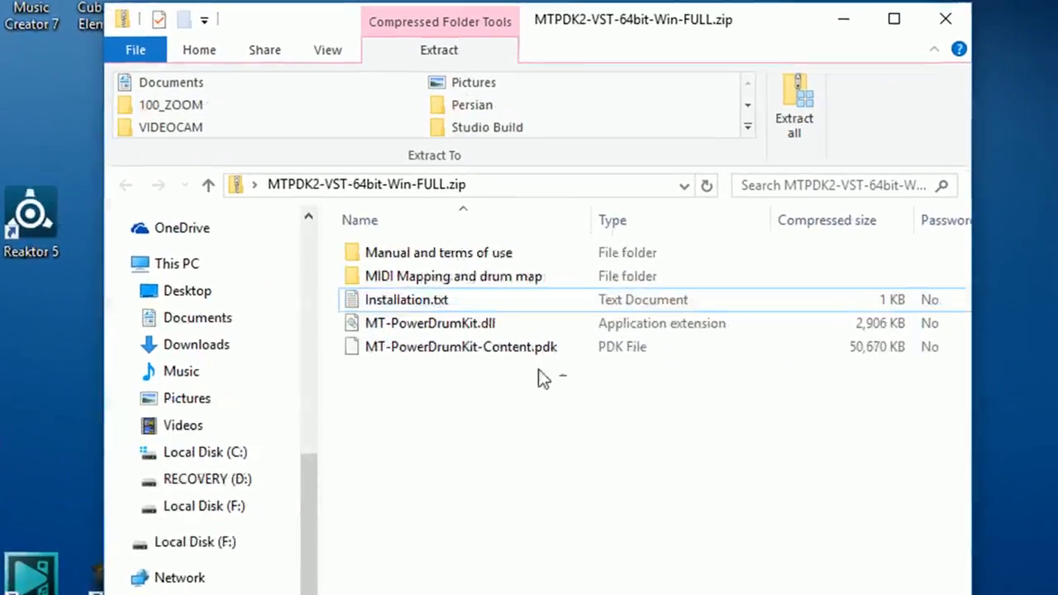
# - Select MT-PowerDrumKit.dll and MT-PowerDrumKit-Content.pdk in the archive and check for both files in C:\Program Files\VSTPlugIns
pyautogui.moveTo(542, 371); pyautogui.dragTo(424, 314)
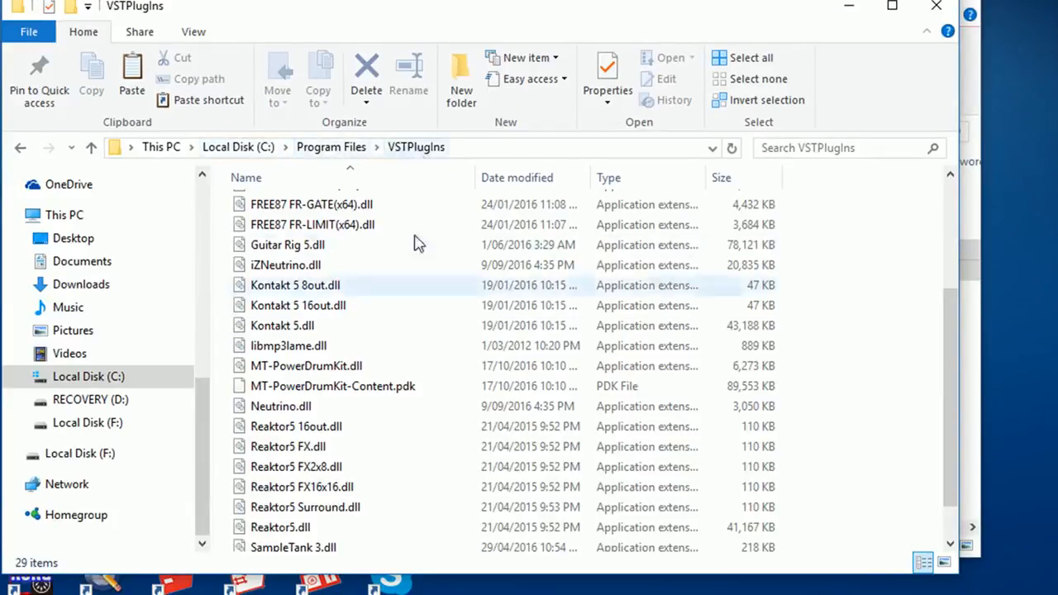
pyautogui.click(368, 388)
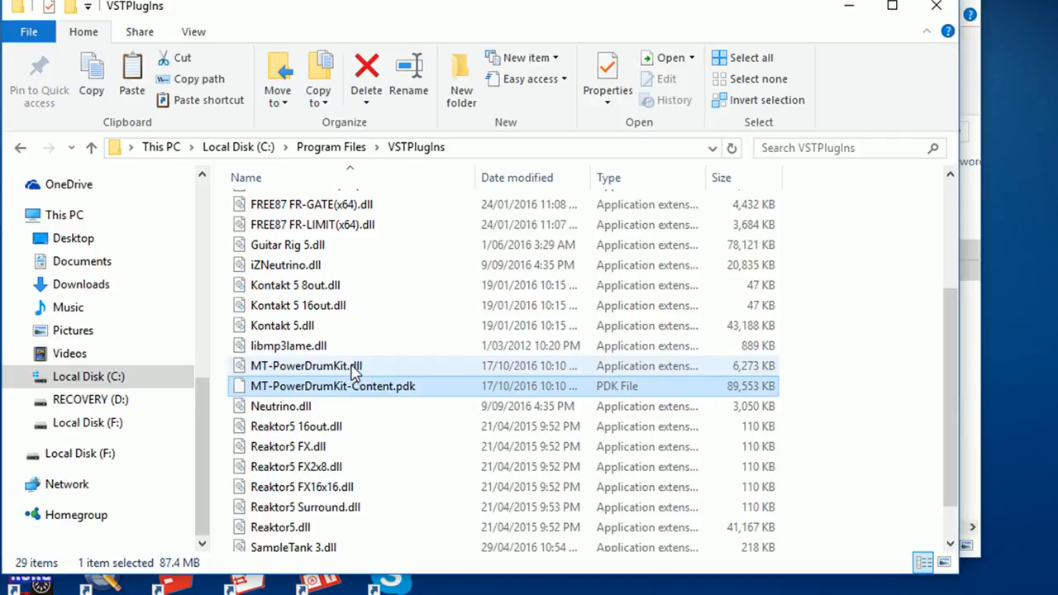
pyautogui.click(352, 366)
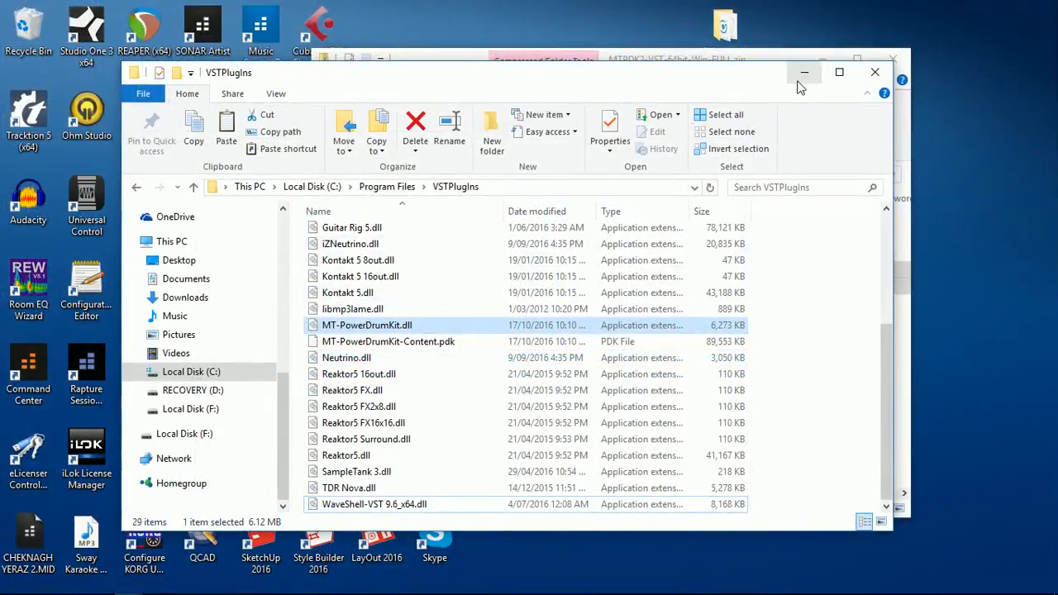
# - Minimise the folder windows, switch to Tracktion 5 from the desktop and show its plugin settings
pyautogui.click(803, 73)
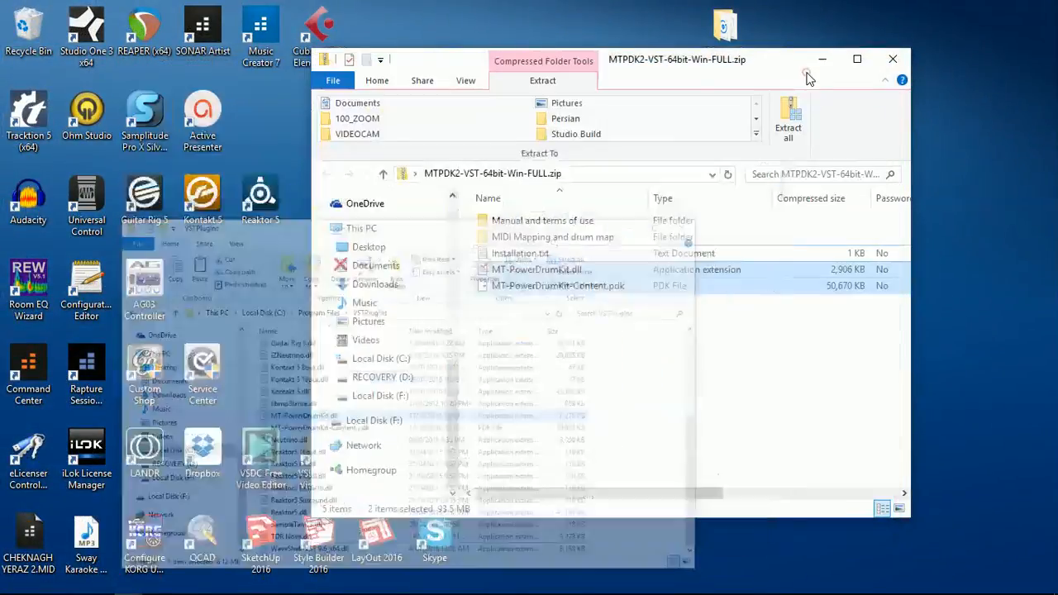
pyautogui.click(823, 59)
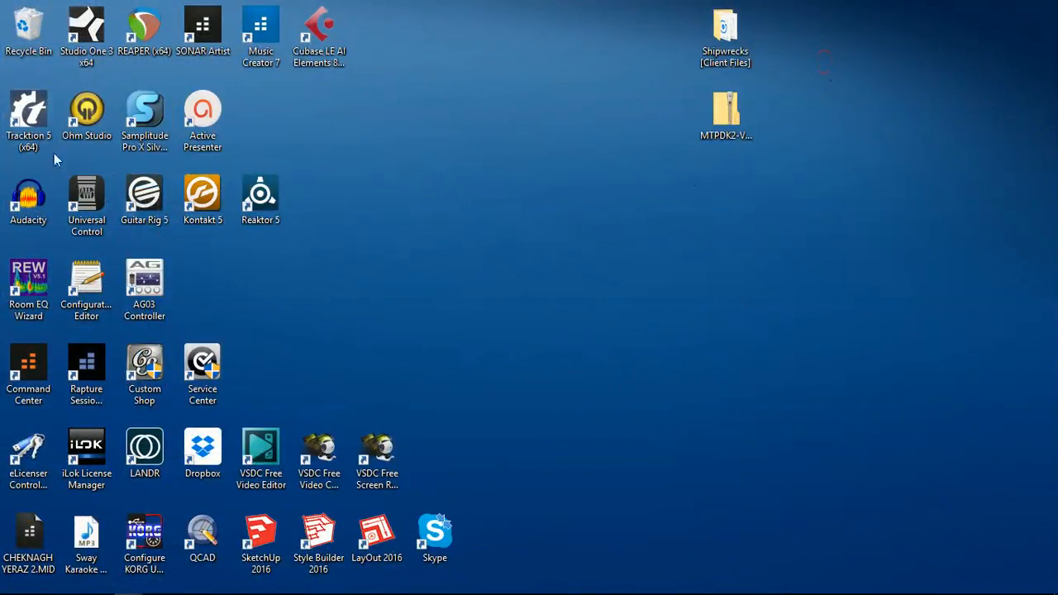
pyautogui.doubleClick(29, 120)
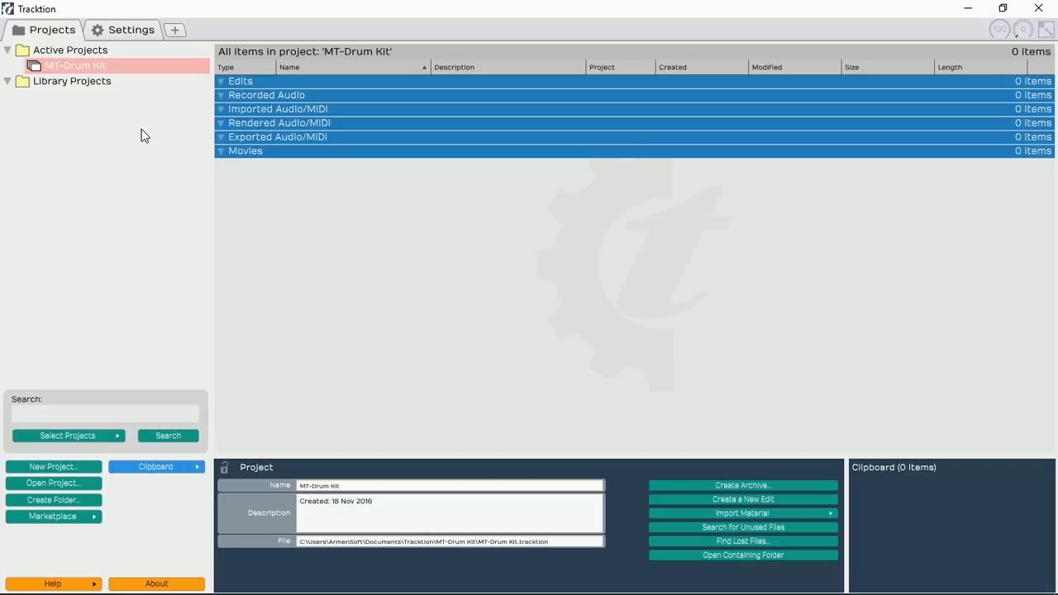
pyautogui.click(129, 30)
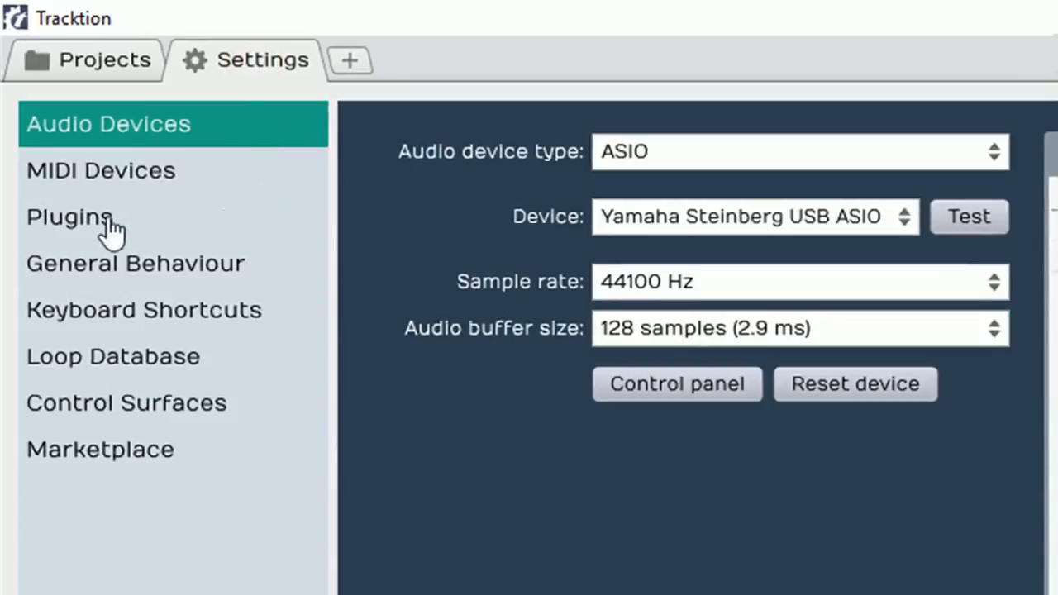
pyautogui.click(73, 230)
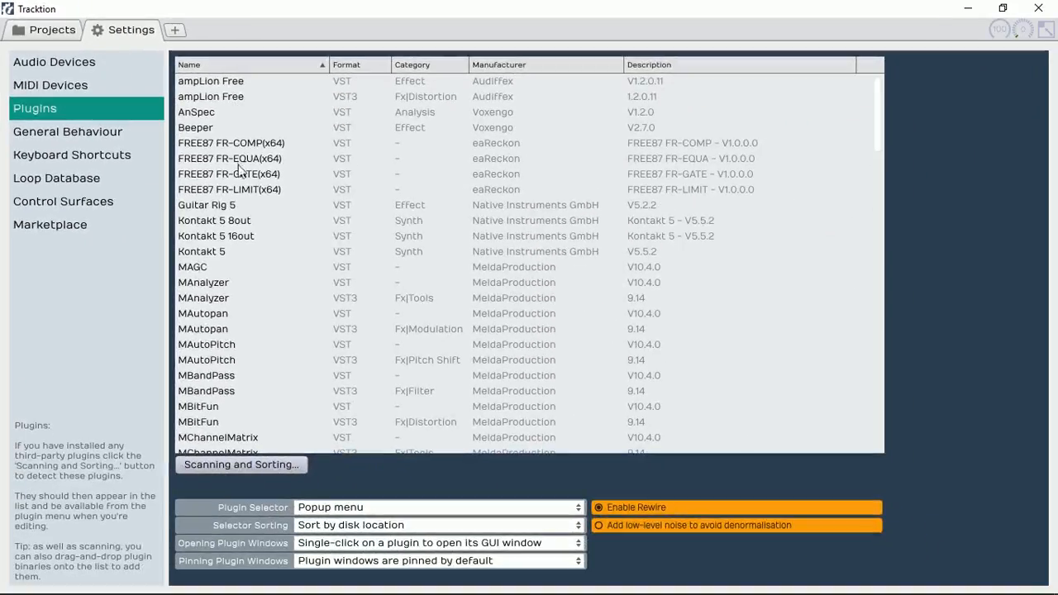
# - Look through the plugin list for the MT-PowerDrumKit entry and select it
pyautogui.scroll(-3, 484, 347)
pyautogui.scroll(-10, 242, 174)
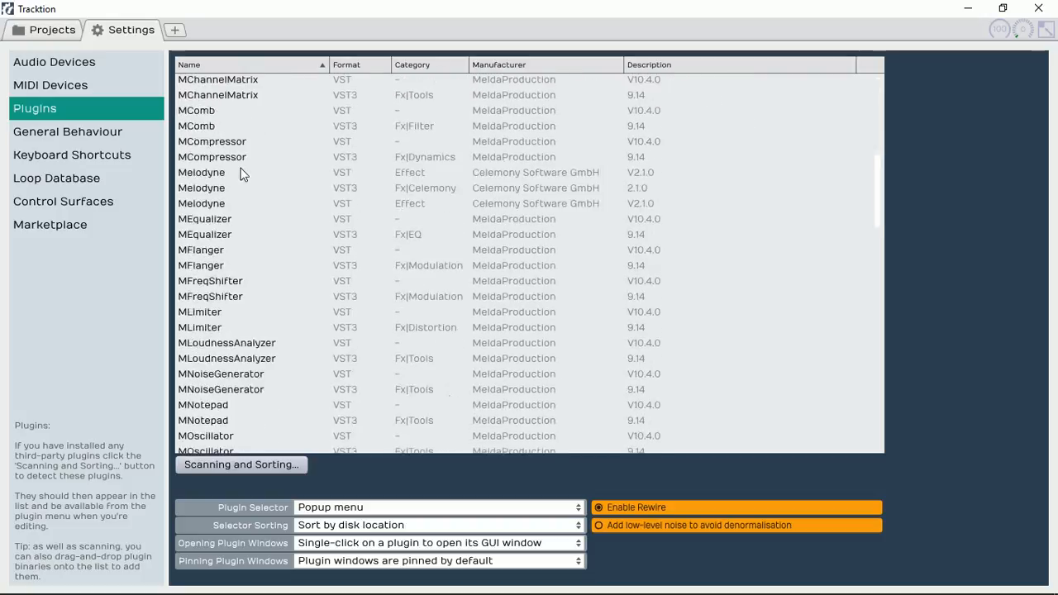
pyautogui.scroll(-5, 242, 174)
pyautogui.scroll(-15, 243, 173)
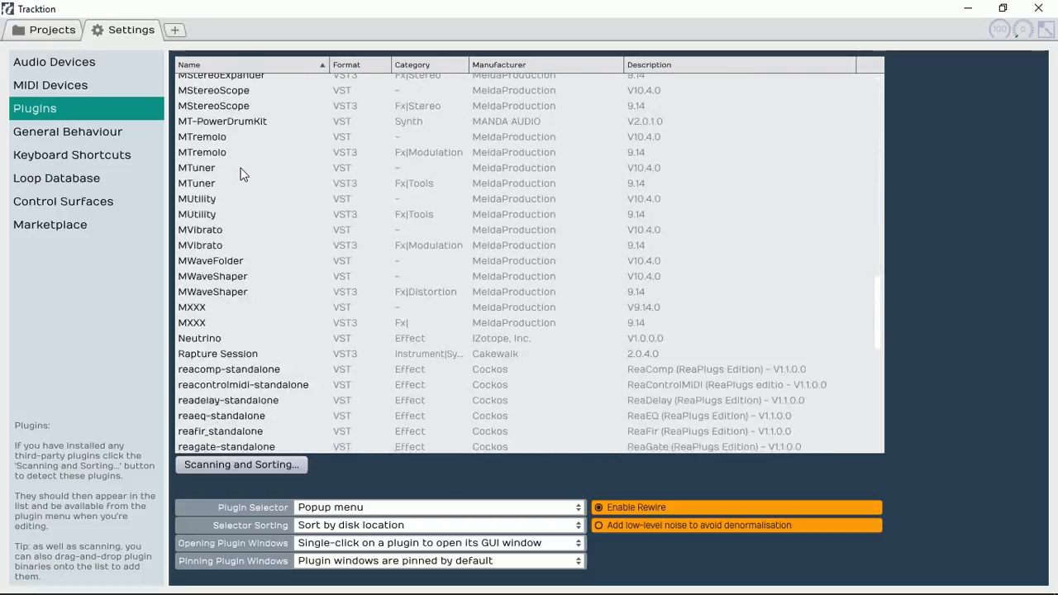
pyautogui.scroll(-1, 243, 174)
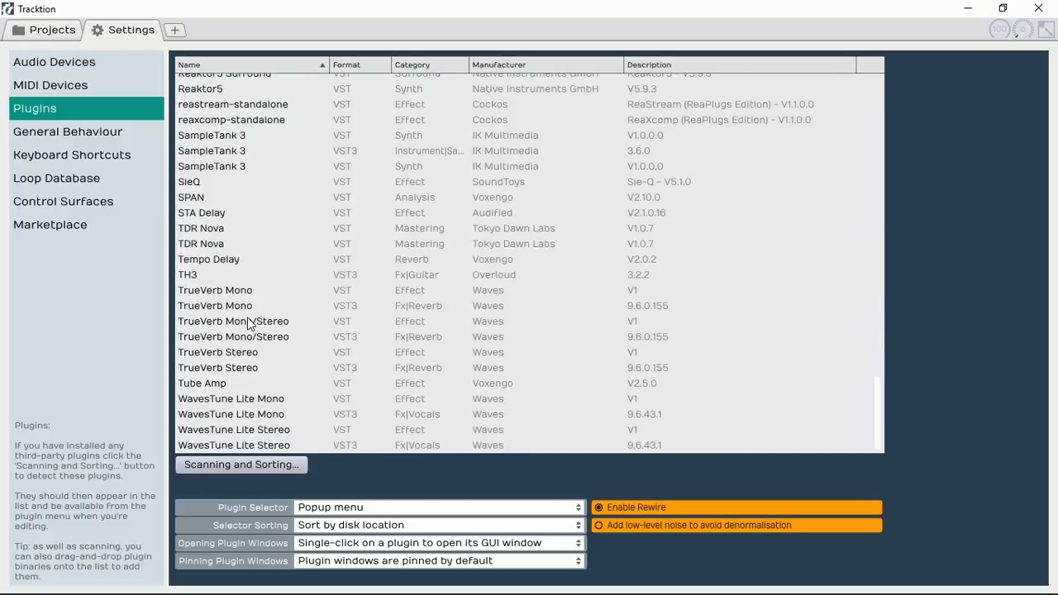
pyautogui.scroll(5, 248, 323)
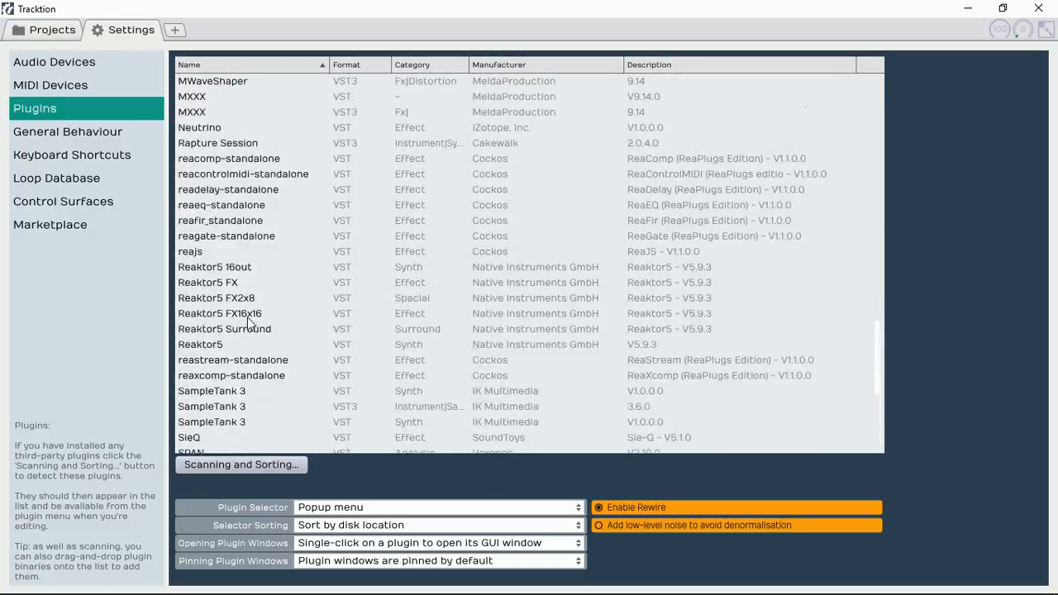
pyautogui.scroll(2, 244, 325)
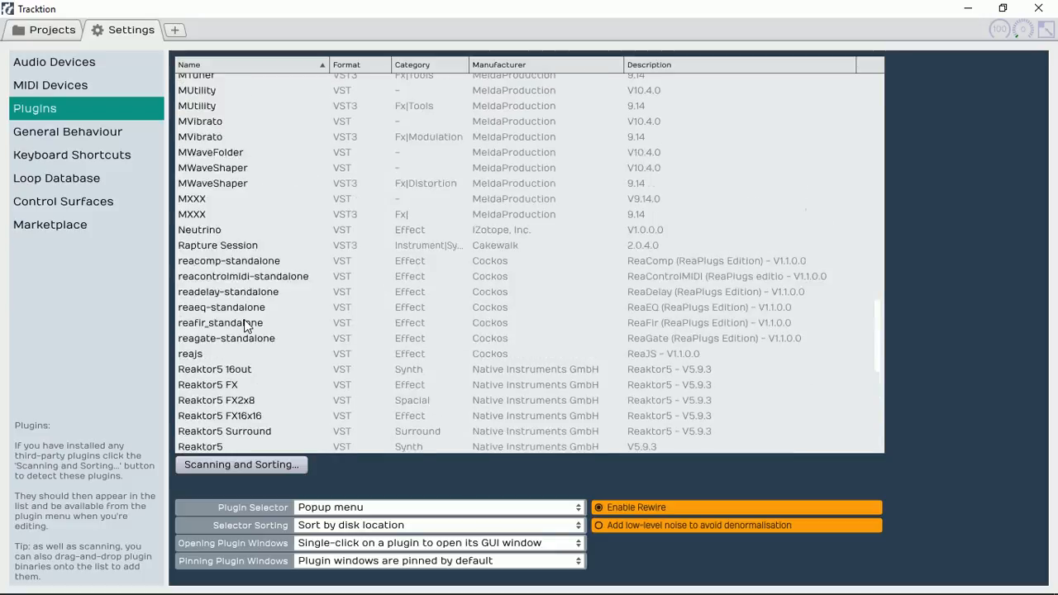
pyautogui.scroll(5, 245, 325)
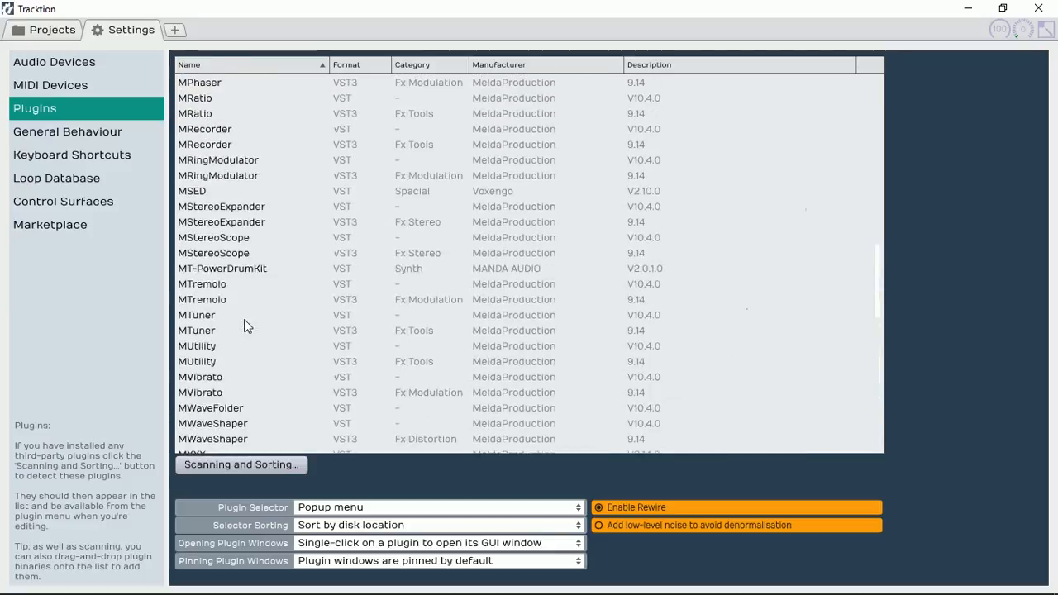
pyautogui.click(226, 273)
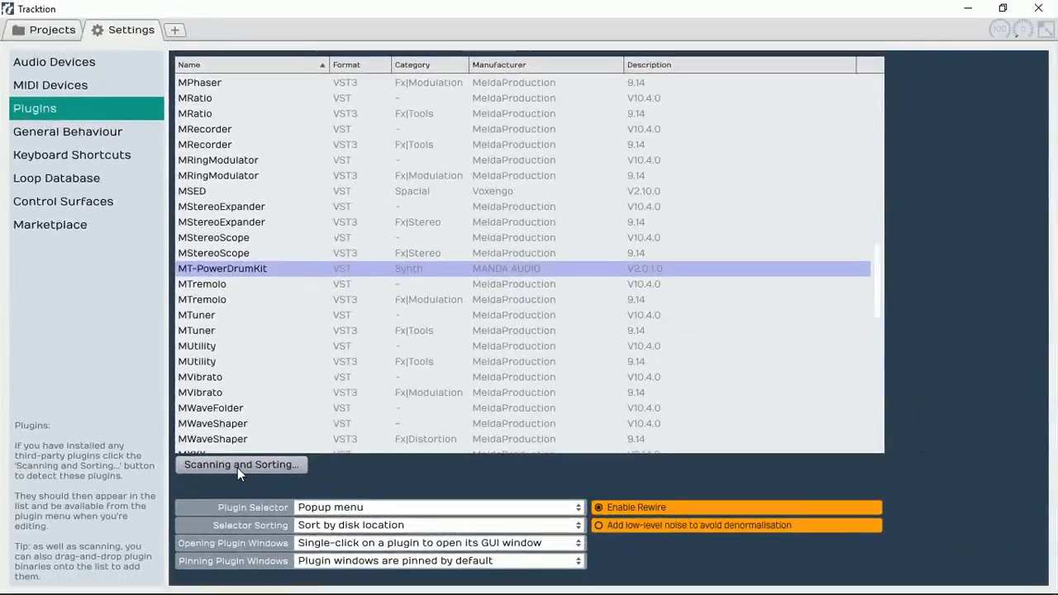
# - Clear the plugin list, scan all the listed folders for new or updated VST plug-ins, and dismiss the scan report
pyautogui.click(237, 465)
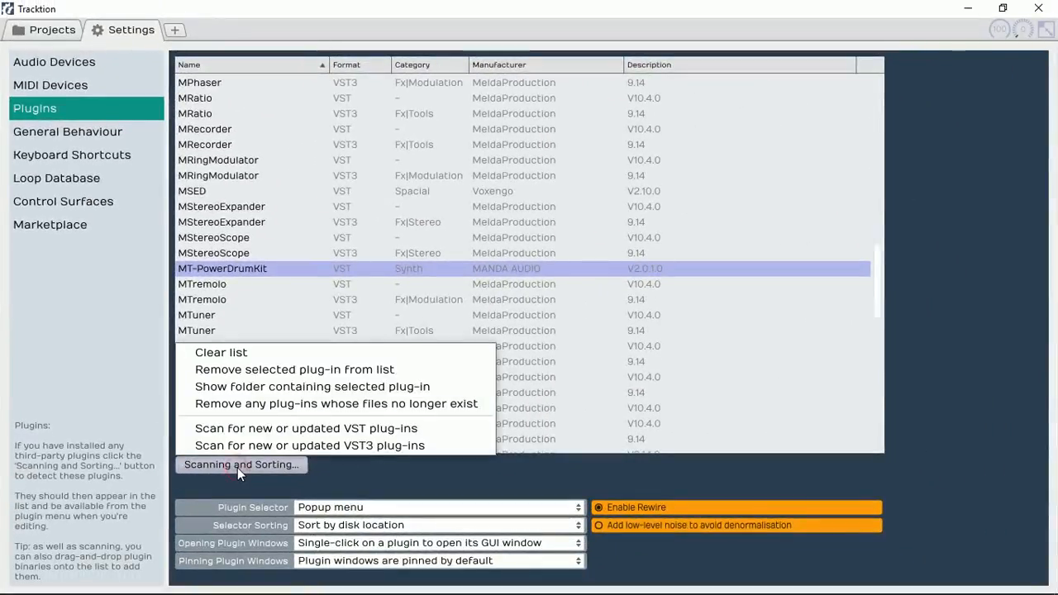
pyautogui.click(244, 354)
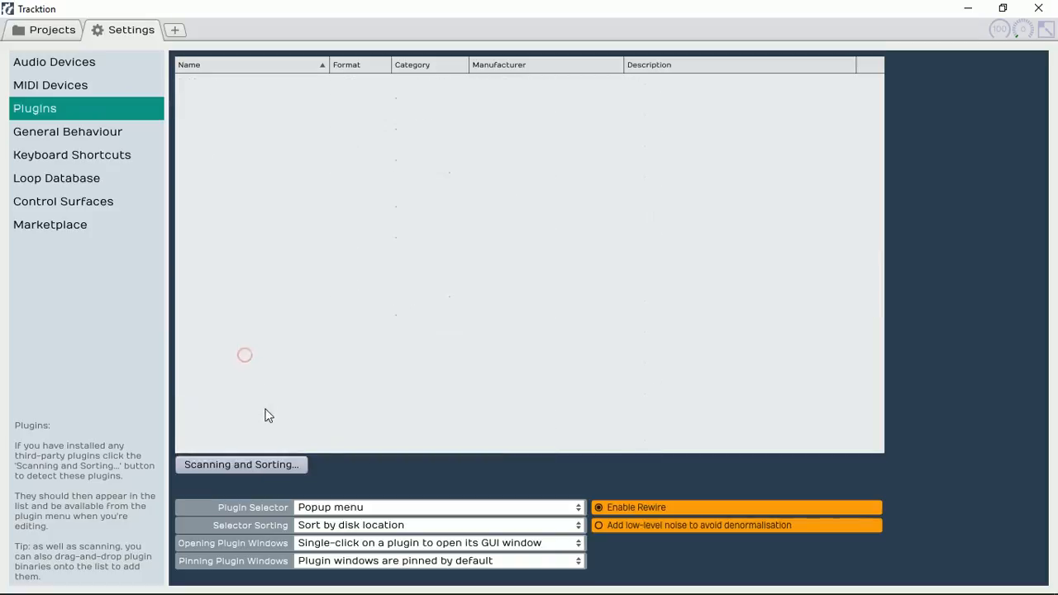
pyautogui.click(249, 465)
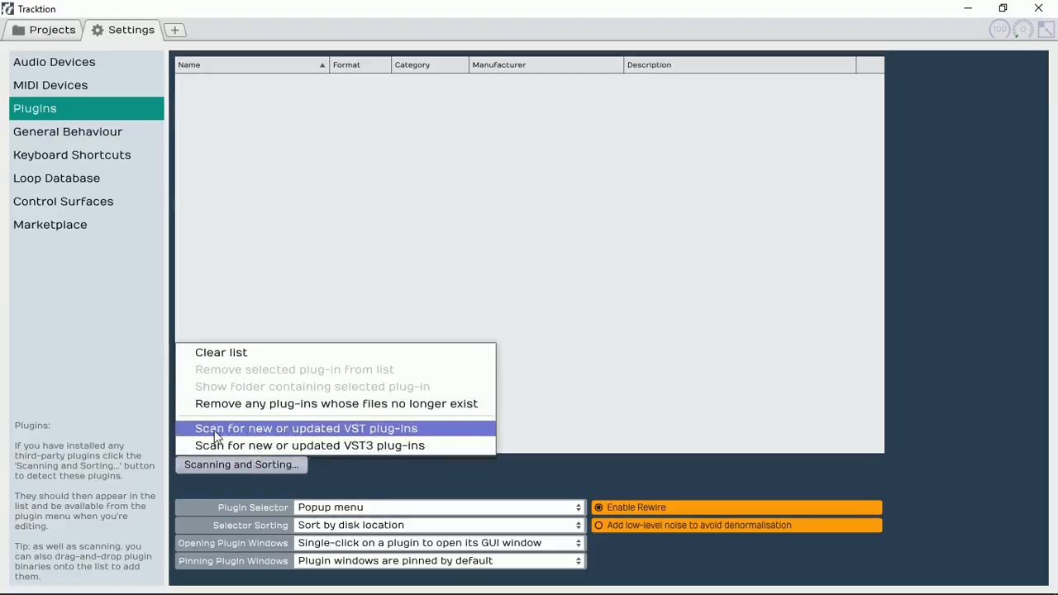
pyautogui.click(354, 430)
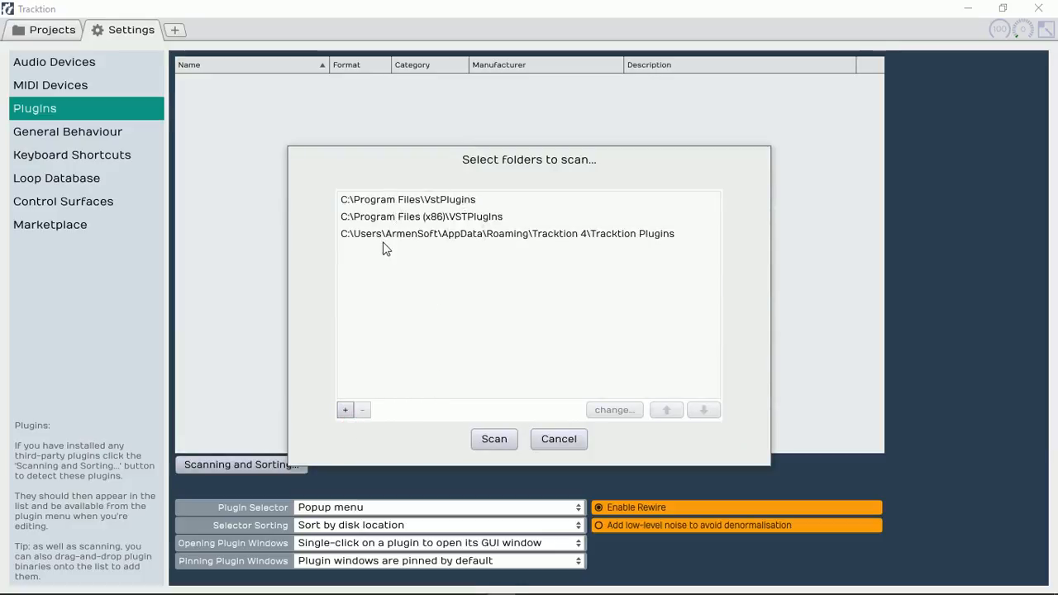
pyautogui.click(453, 201)
pyautogui.click(456, 219)
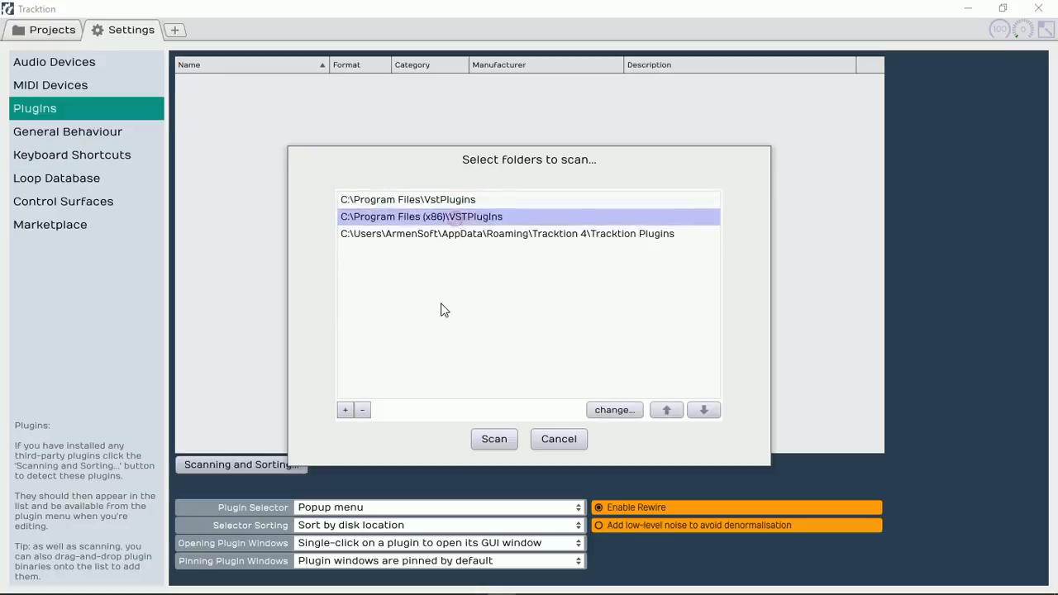
pyautogui.click(453, 235)
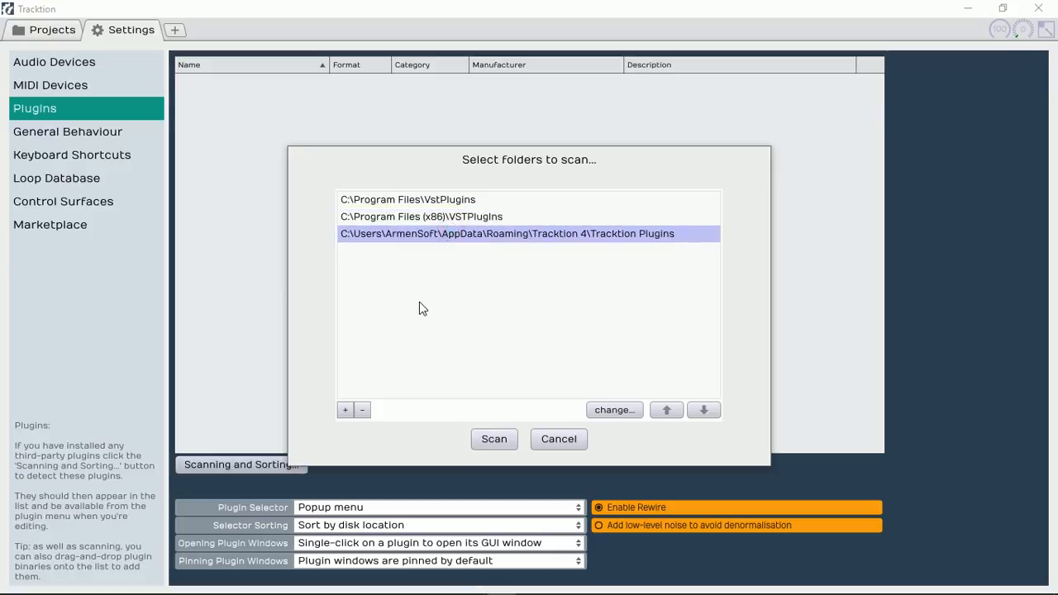
pyautogui.click(499, 441)
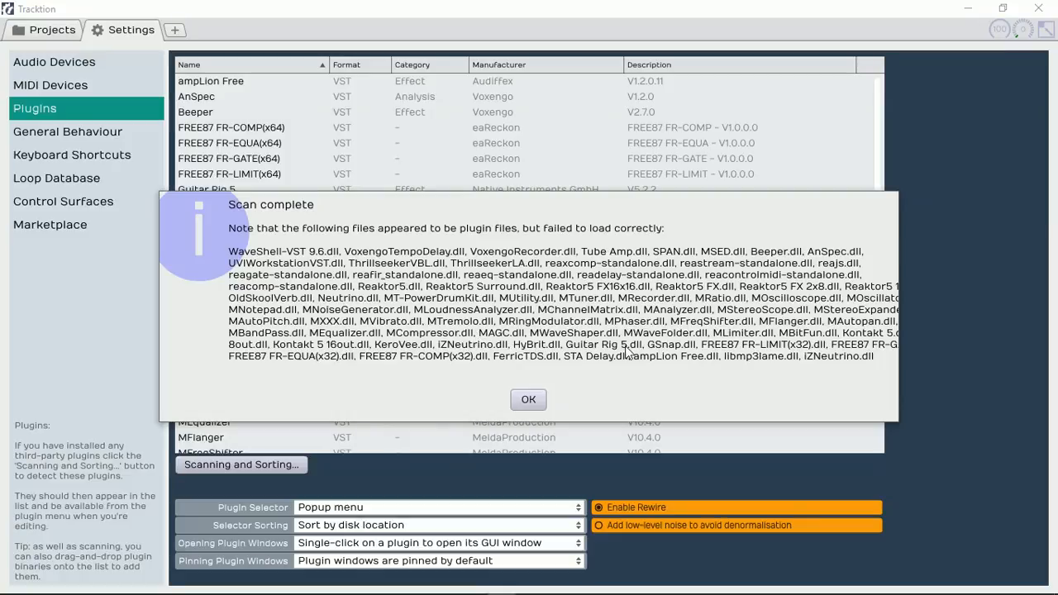
pyautogui.click(528, 400)
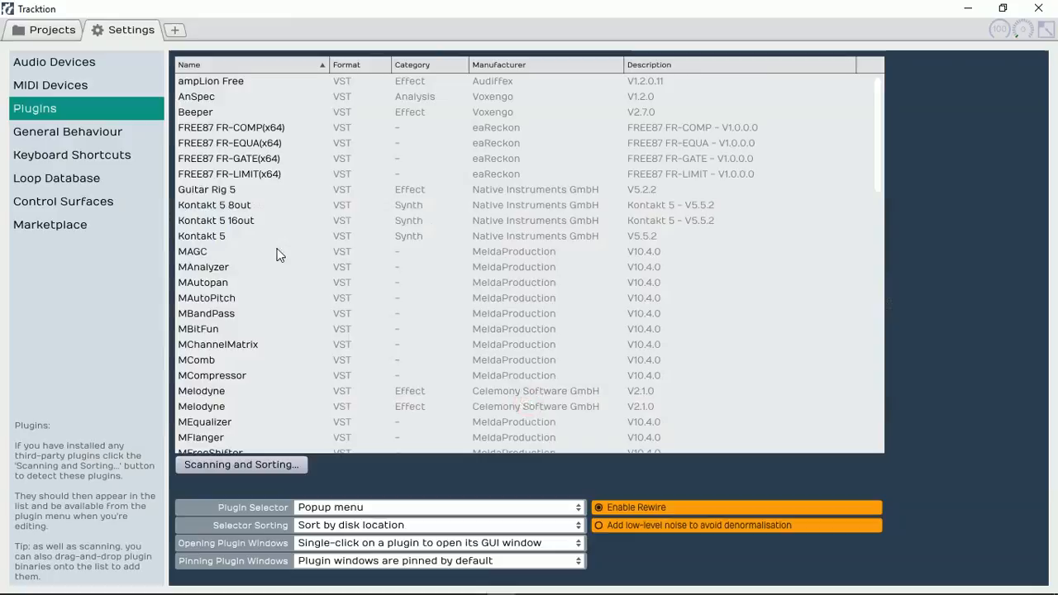
# - Look for MT-PowerDrumKit in the rescanned plugin list
pyautogui.scroll(-3, 278, 254)
pyautogui.scroll(-7, 278, 253)
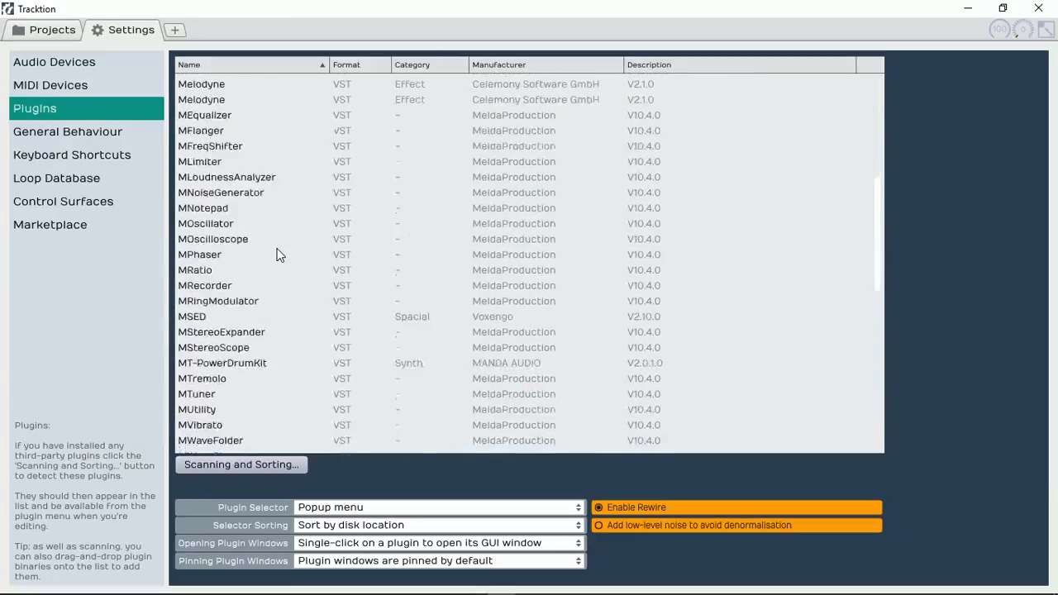
# - Find the MT-PowerDrumKit entry by MANDA AUDIO in the rescanned plugin list and select it
pyautogui.scroll(-1, 278, 254)
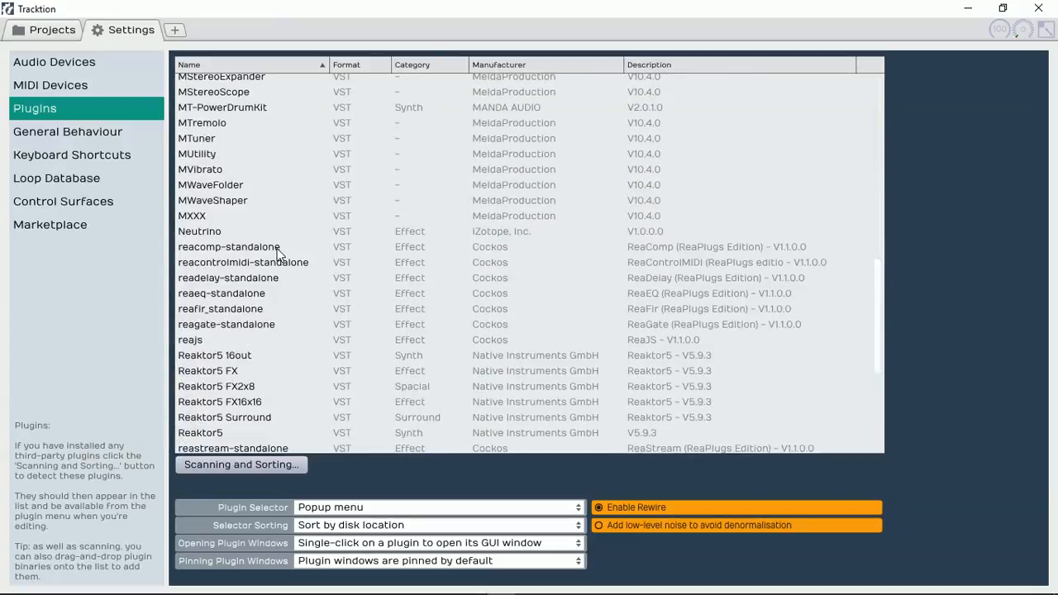
pyautogui.scroll(2, 276, 253)
pyautogui.click(232, 209)
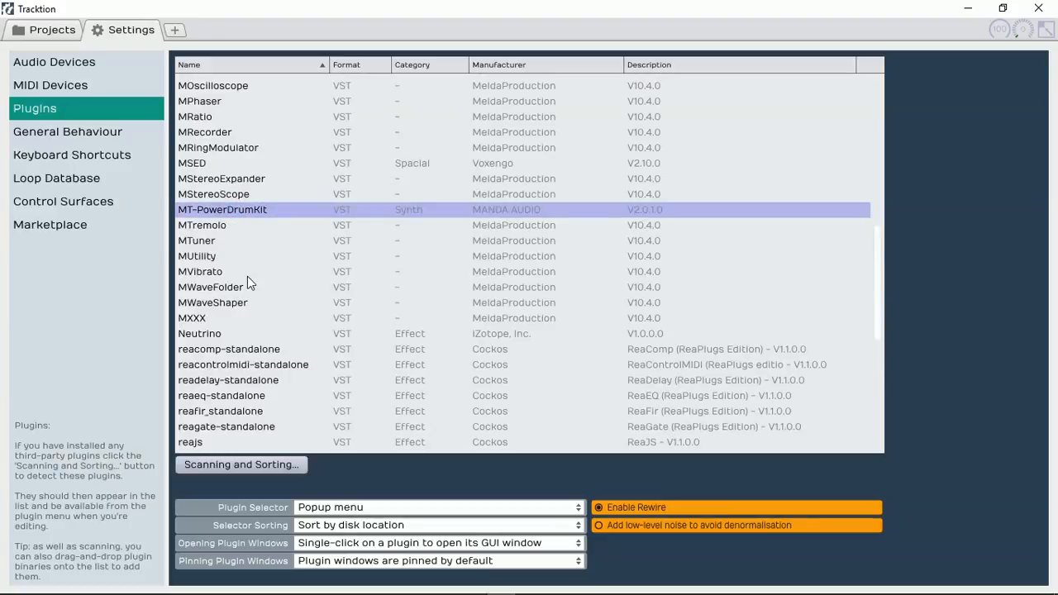
# - Create a new project named "MT Drum Kit demo" with no template and open its default edit
pyautogui.click(41, 33)
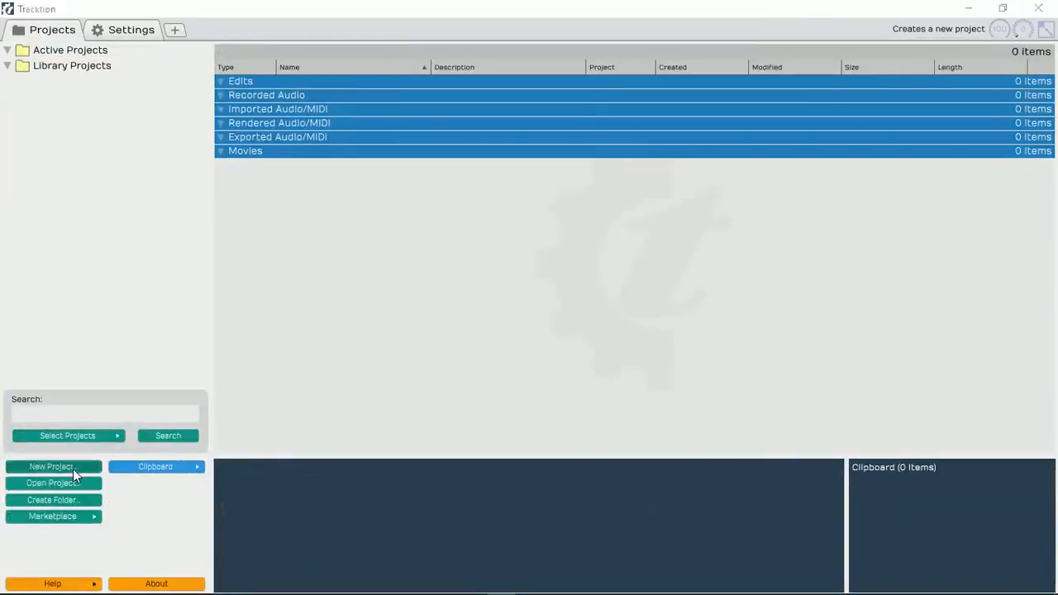
pyautogui.click(73, 469)
pyautogui.write('MT Drum')
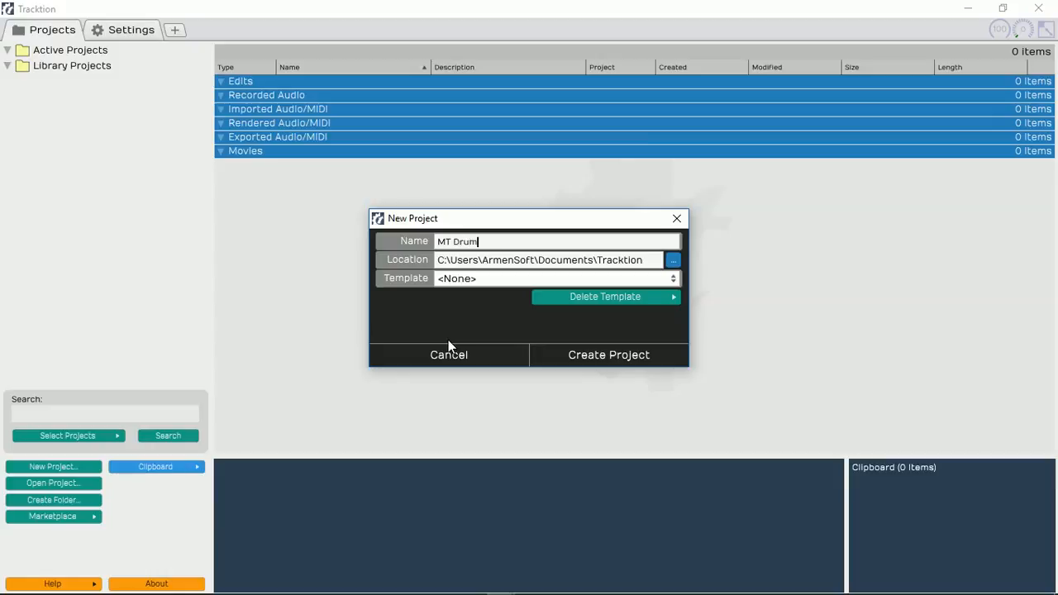
pyautogui.write(' Kit demo')
pyautogui.click(624, 356)
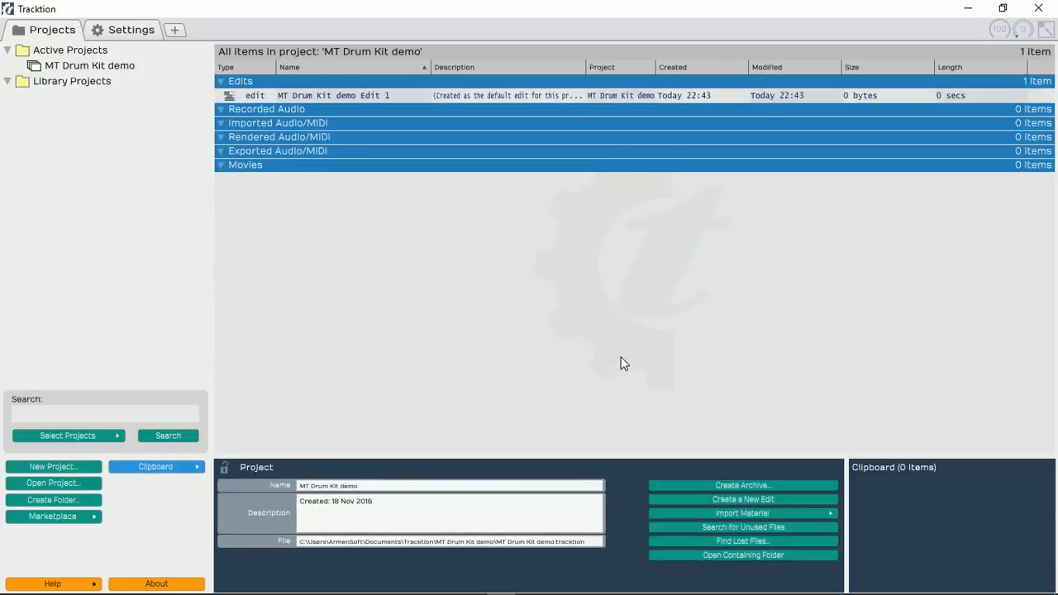
pyautogui.click(351, 97)
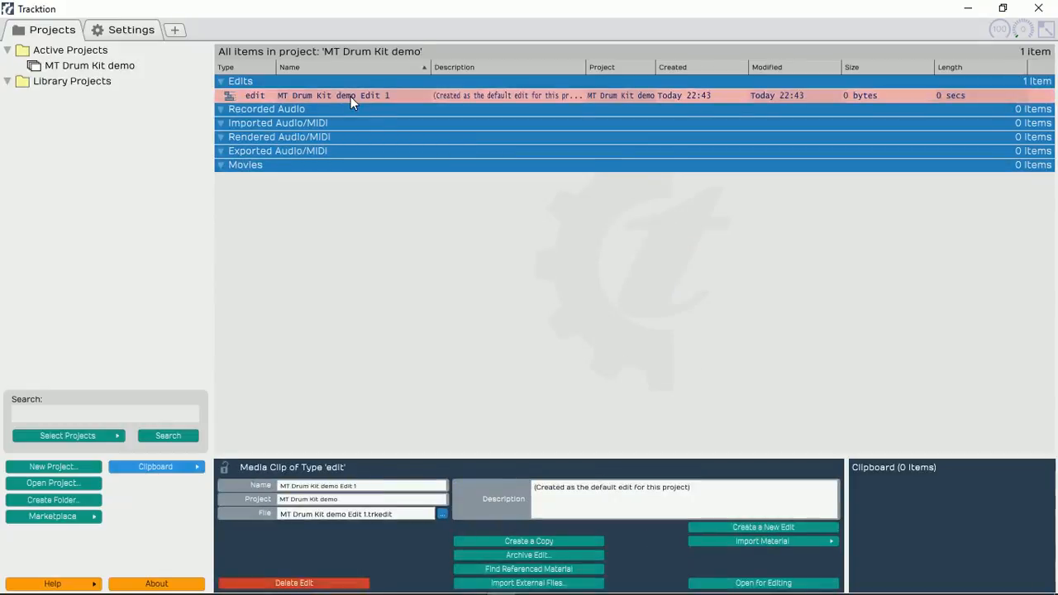
pyautogui.doubleClick(350, 96)
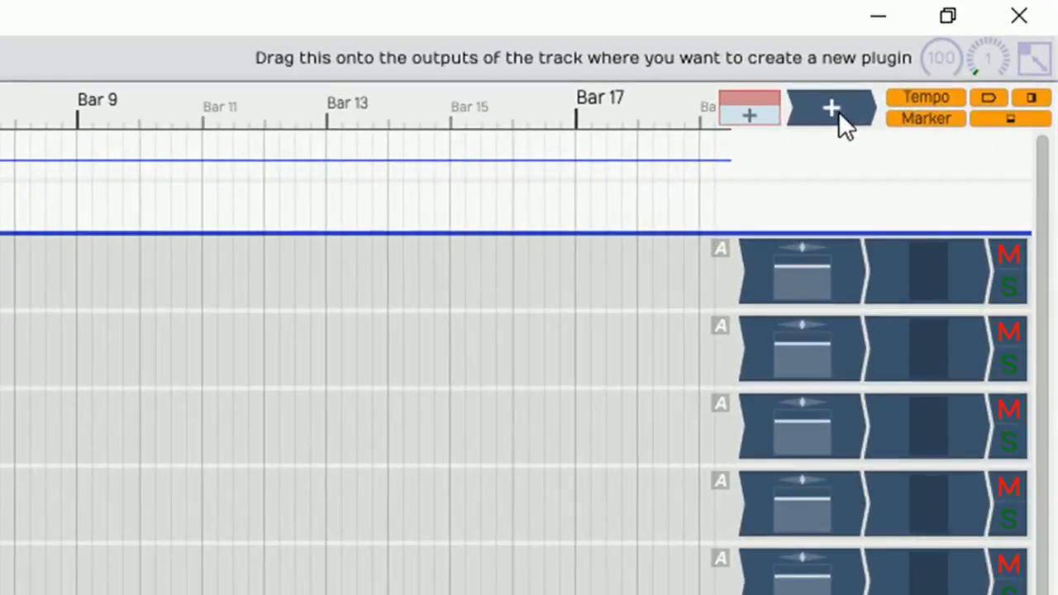
# - Add the MT-PowerDrumKit VST plugin to the first track and reposition its window
pyautogui.moveTo(942, 57); pyautogui.dragTo(905, 123)
pyautogui.moveTo(761, 239); pyautogui.dragTo(752, 274)
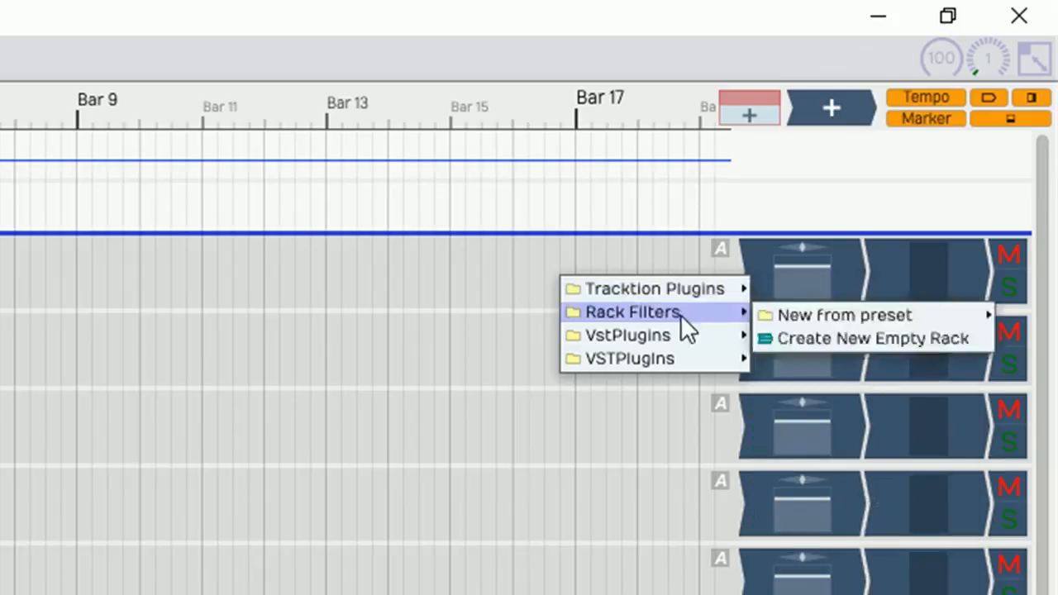
pyautogui.moveTo(660, 342)
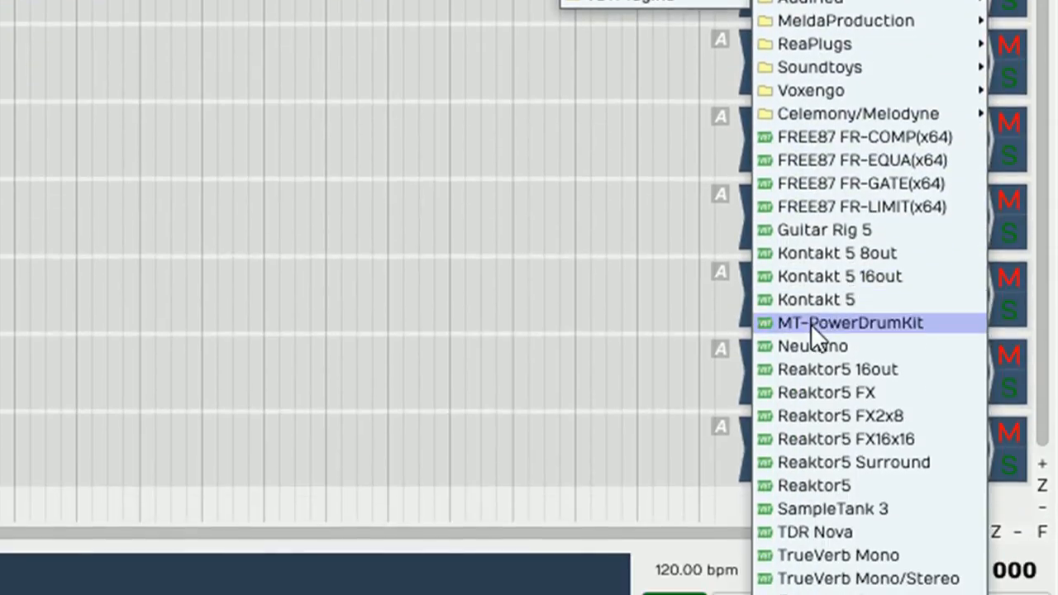
pyautogui.click(812, 326)
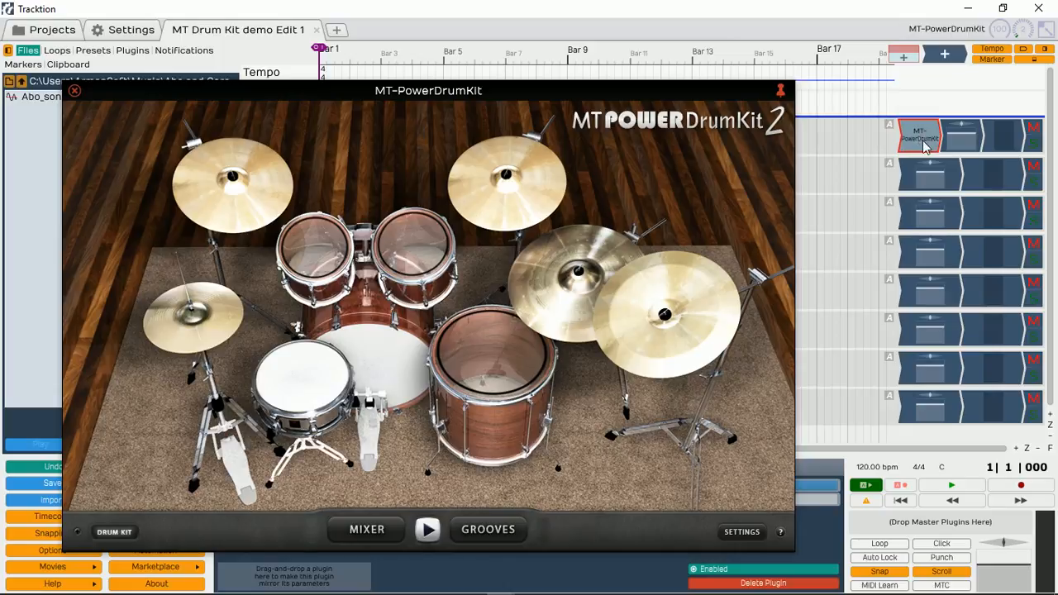
pyautogui.moveTo(574, 90); pyautogui.dragTo(627, 54)
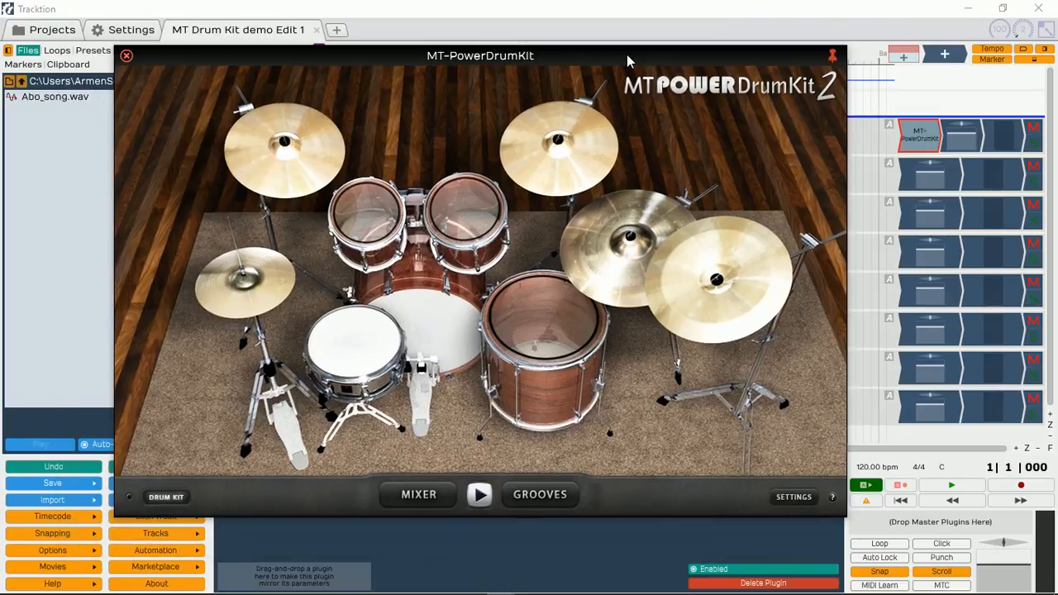
# - Audition the snare, toms, cymbals and hi-hat by playing them on the drum kit picture
pyautogui.click(358, 352)
pyautogui.click(549, 326)
pyautogui.click(400, 219)
pyautogui.click(290, 182)
pyautogui.click(555, 186)
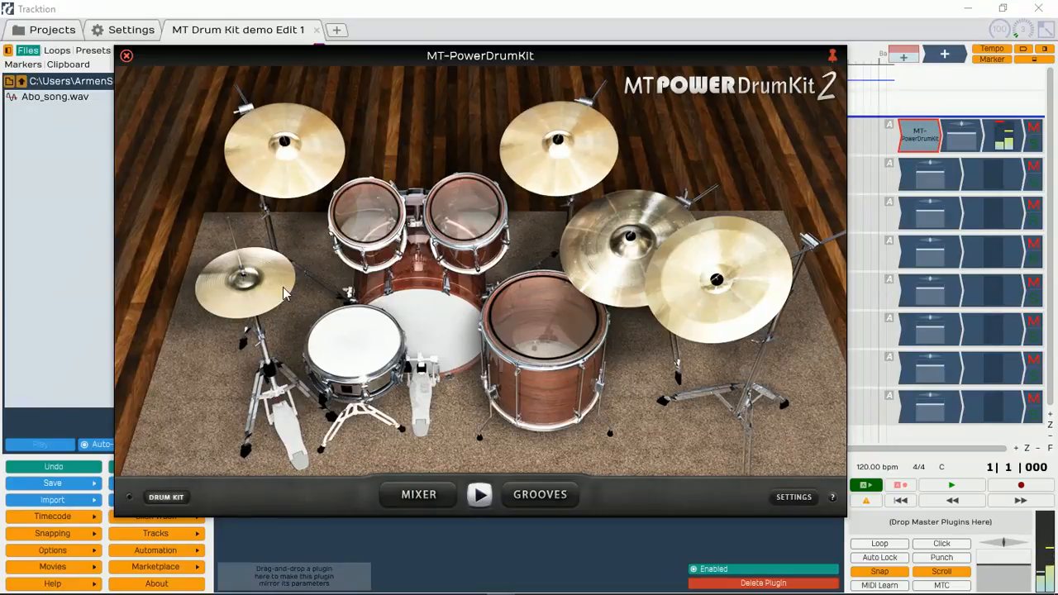
pyautogui.click(263, 297)
pyautogui.click(351, 346)
pyautogui.click(649, 288)
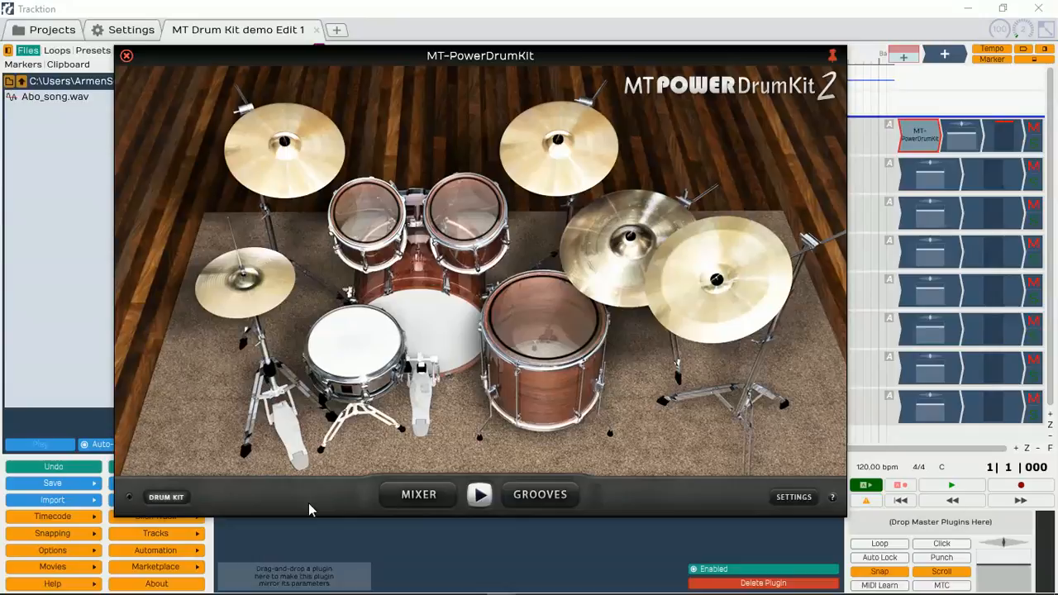
# - Show the drum kit's mixer, try the Kick channel's compressor on and off, and close the mixer
pyautogui.click(419, 496)
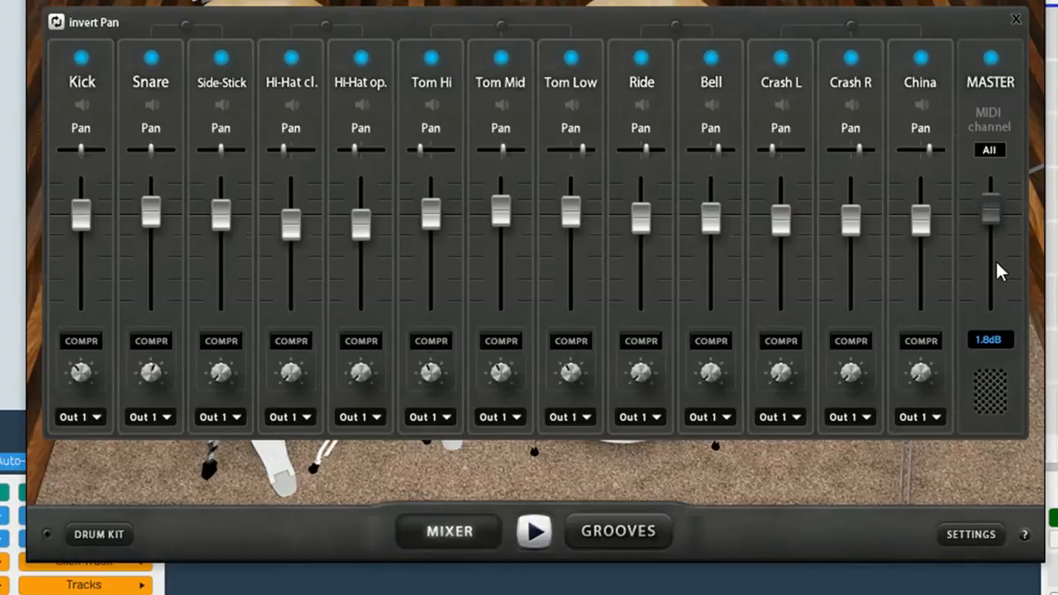
pyautogui.click(79, 340)
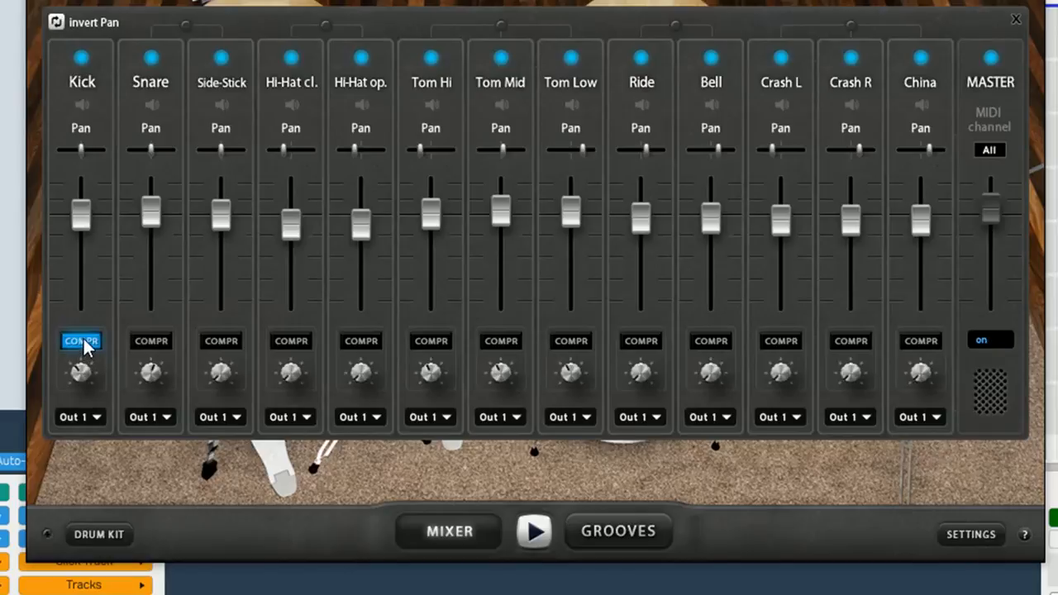
pyautogui.click(84, 343)
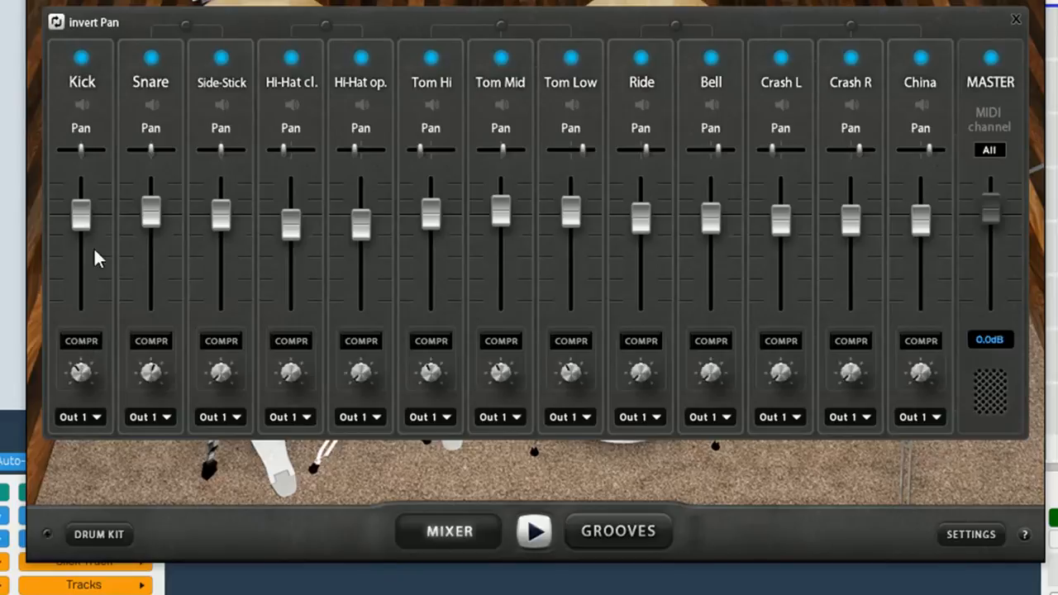
pyautogui.moveTo(856, 152)
pyautogui.click(1016, 19)
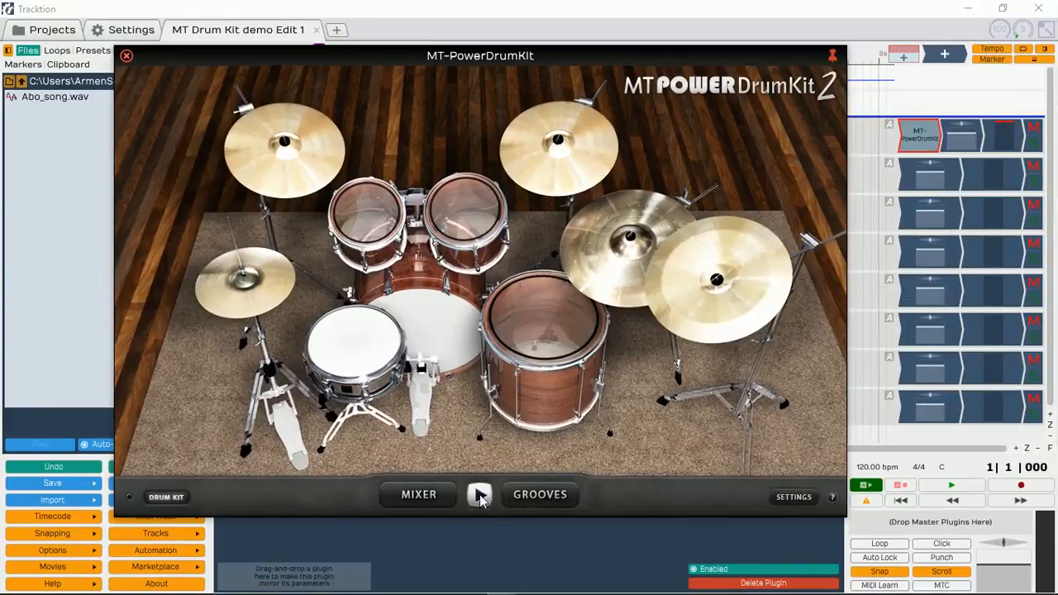
# - Show the groove library, browse its styles and list the Intro grooves under 4/4 GROOVES 60 - 150 bpm
pyautogui.click(480, 496)
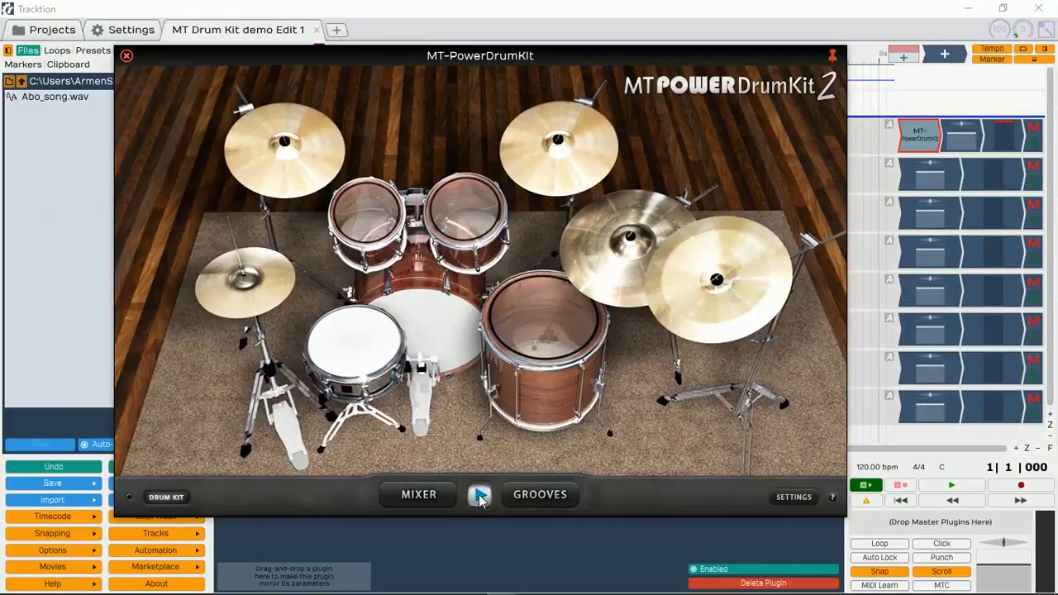
pyautogui.click(541, 496)
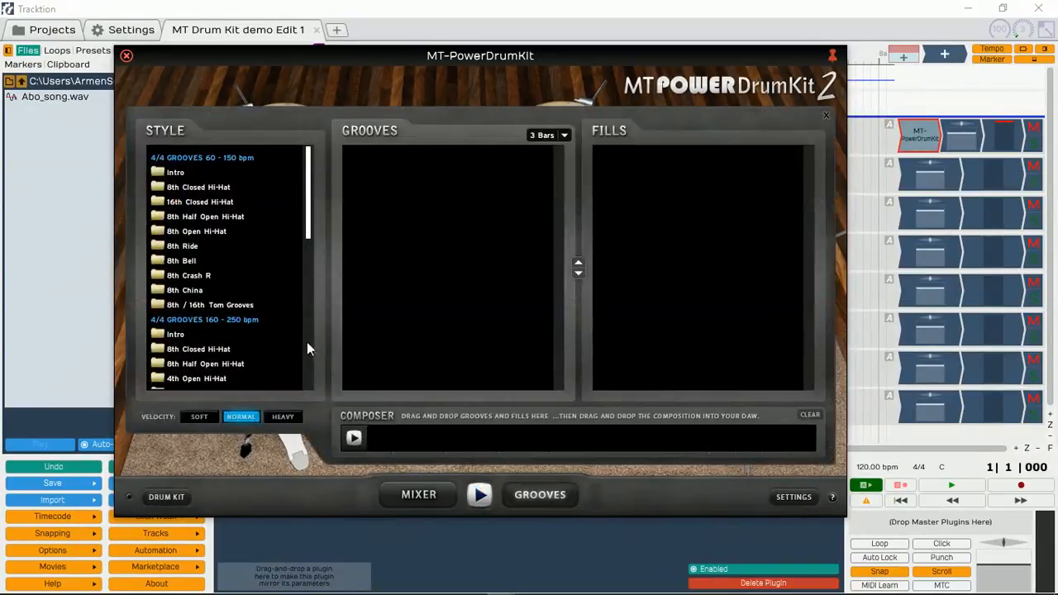
pyautogui.scroll(-5, 308, 335)
pyautogui.moveTo(311, 306); pyautogui.dragTo(326, 180)
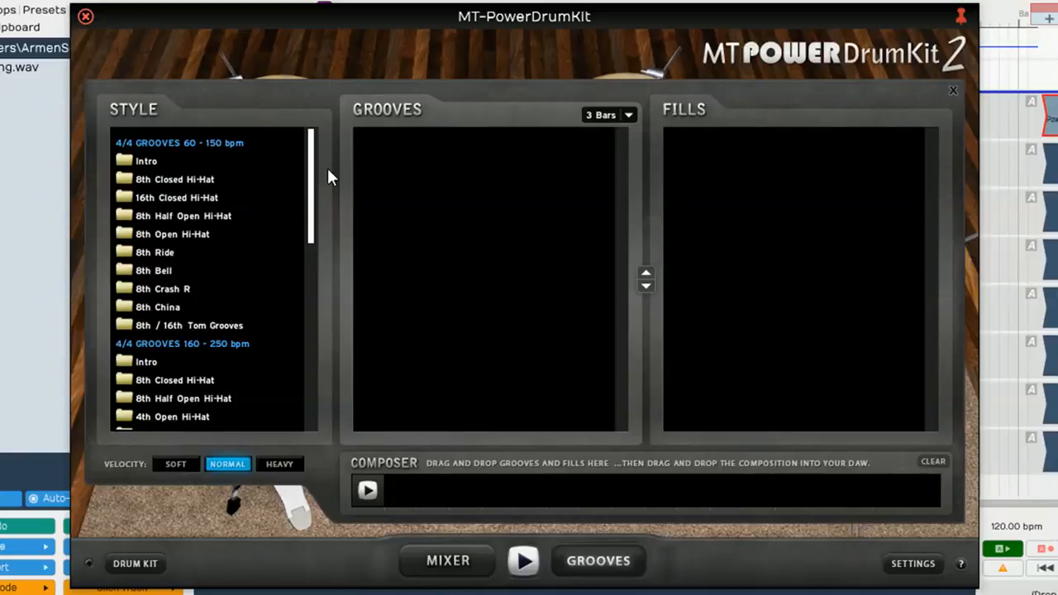
pyautogui.click(124, 162)
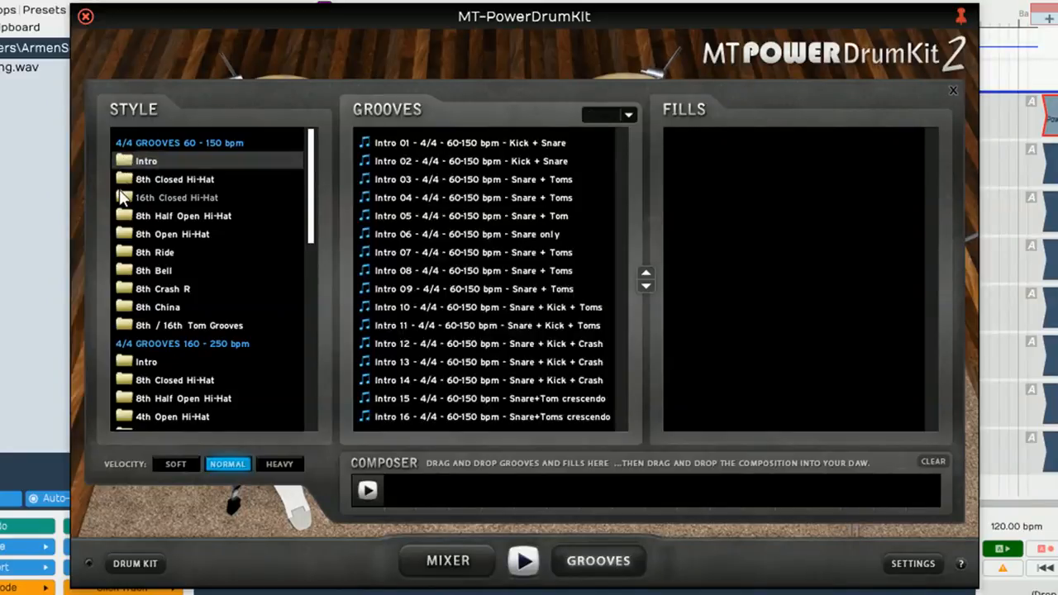
# - Audition the Intro 01, Intro 10, Intro 15 and Intro 12 grooves, and stop playback
pyautogui.click(444, 144)
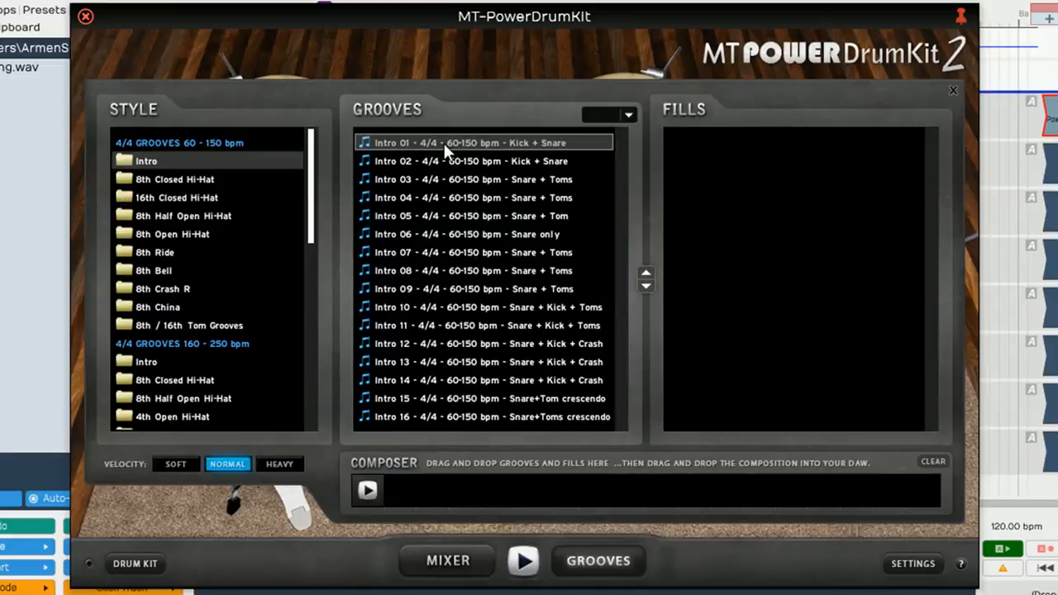
pyautogui.click(523, 570)
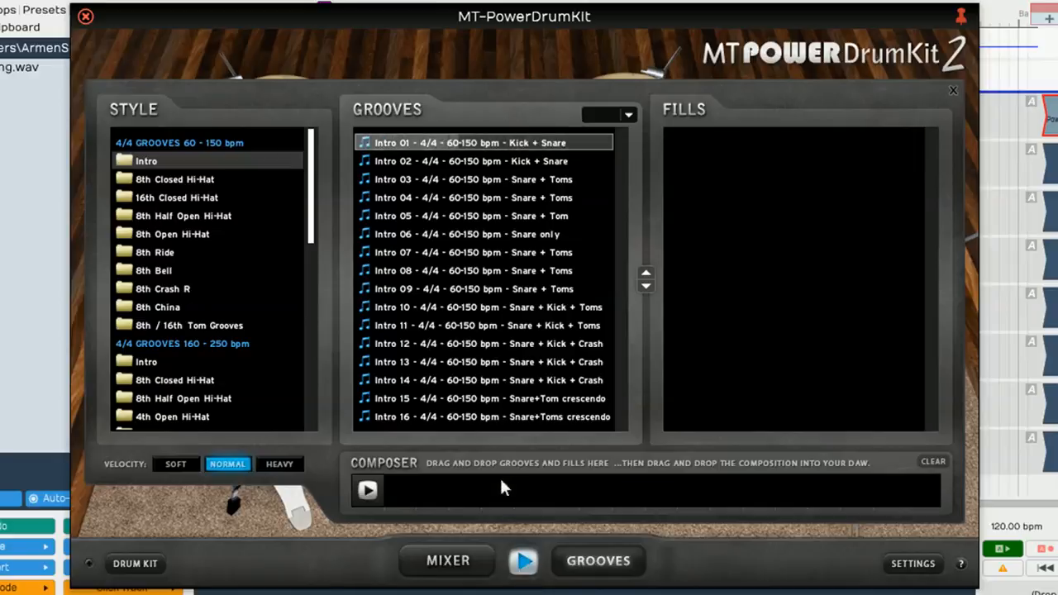
pyautogui.click(446, 306)
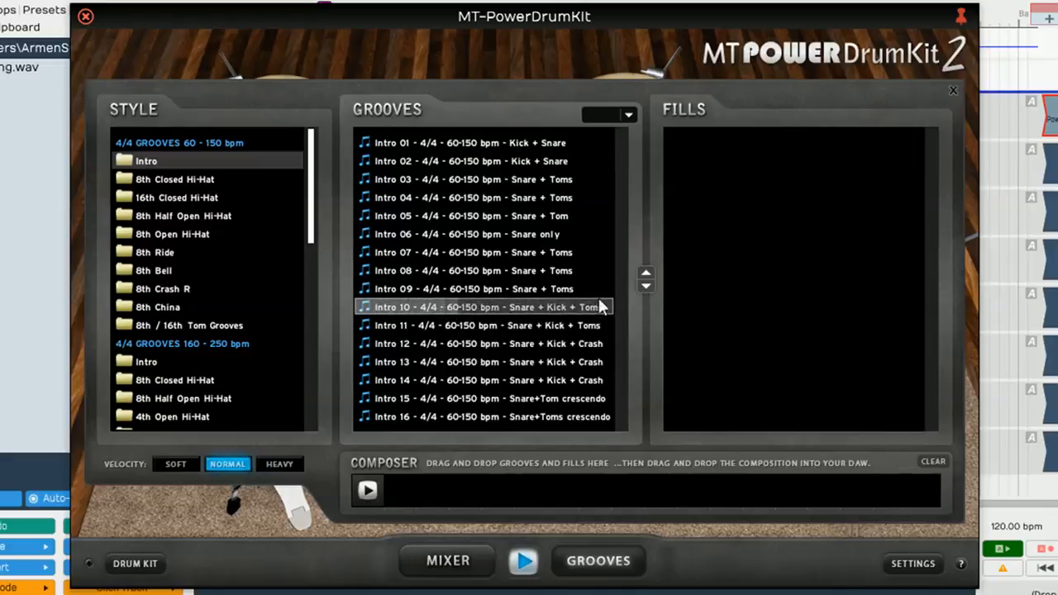
pyautogui.click(524, 400)
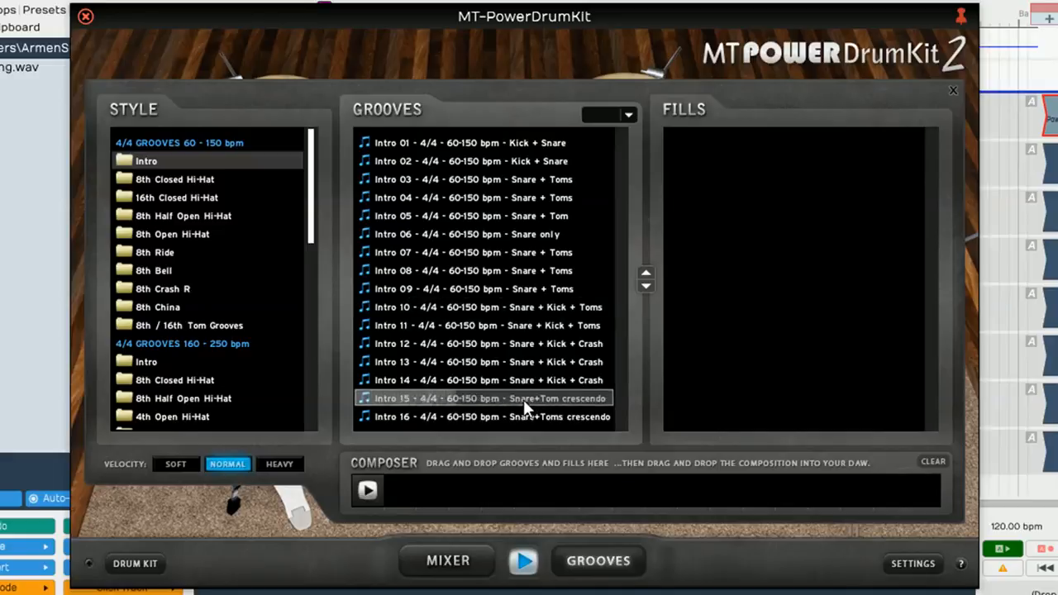
pyautogui.click(474, 343)
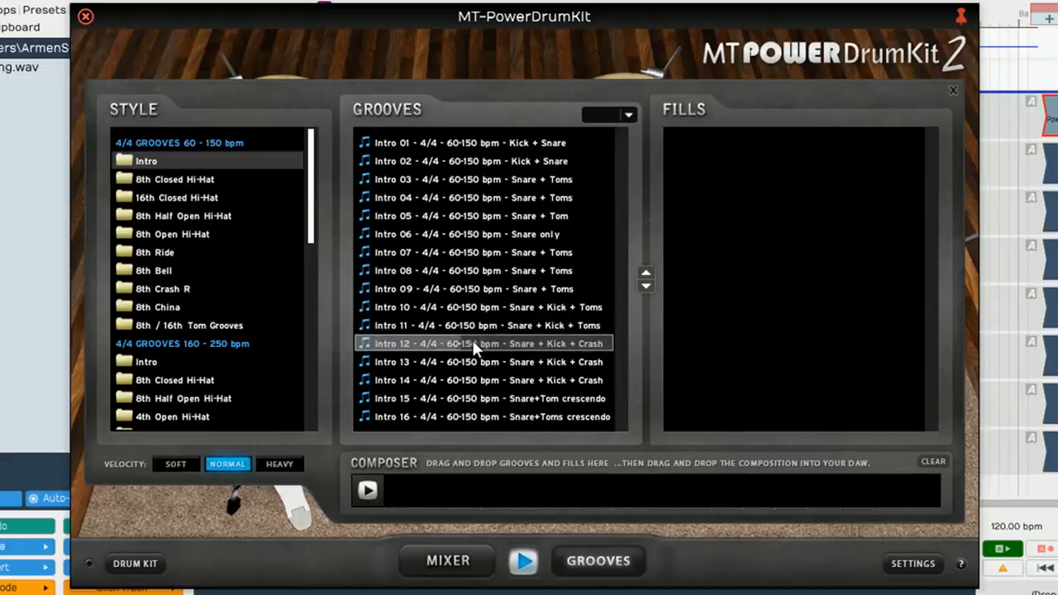
pyautogui.click(524, 561)
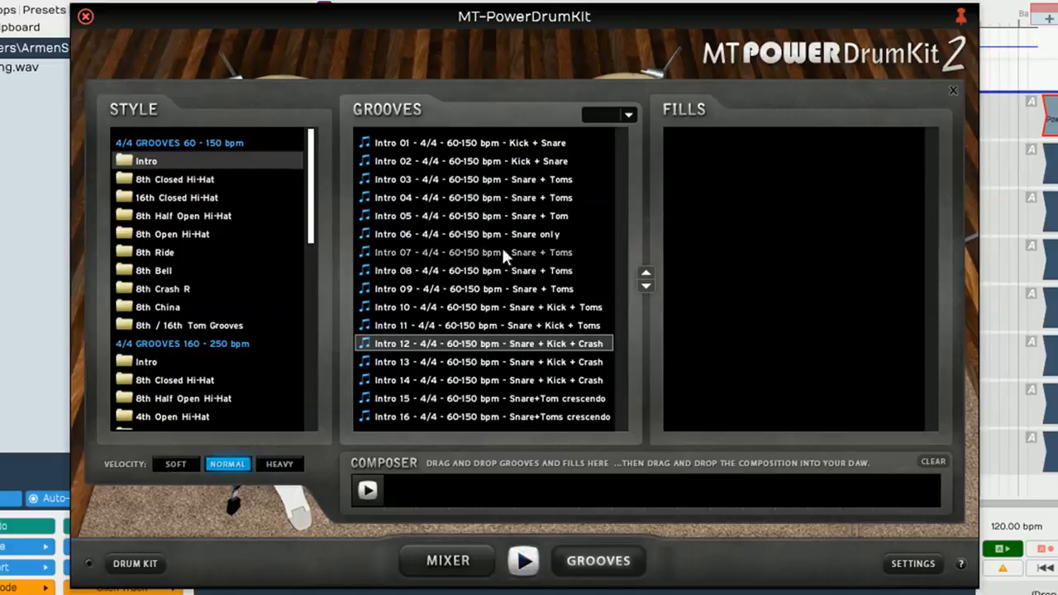
# - Audition the first three intro grooves, Intro 01, Intro 02 and Intro 03, in turn
pyautogui.click(458, 147)
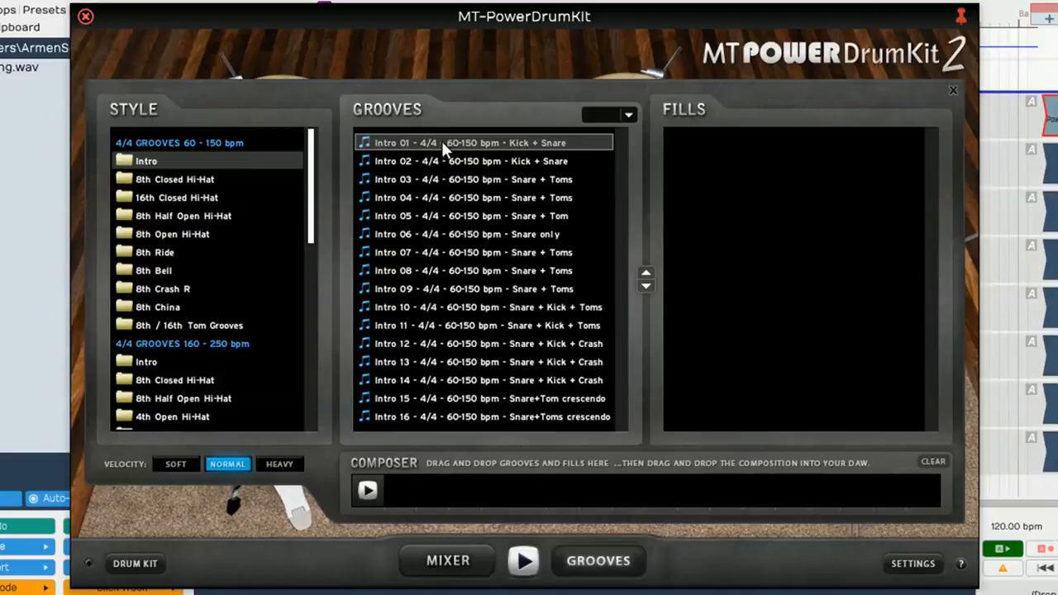
pyautogui.click(524, 562)
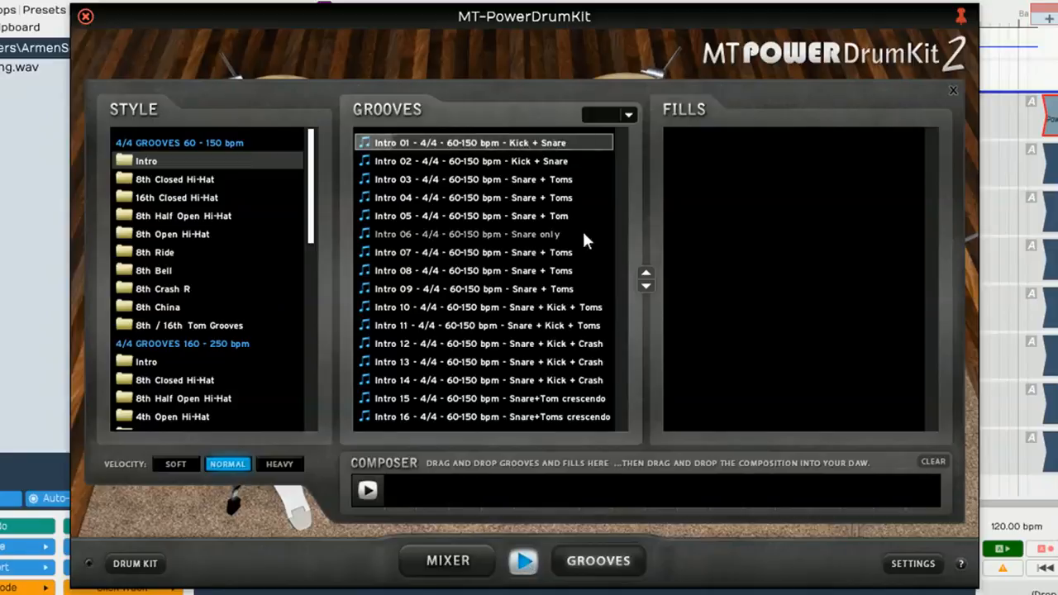
pyautogui.click(519, 163)
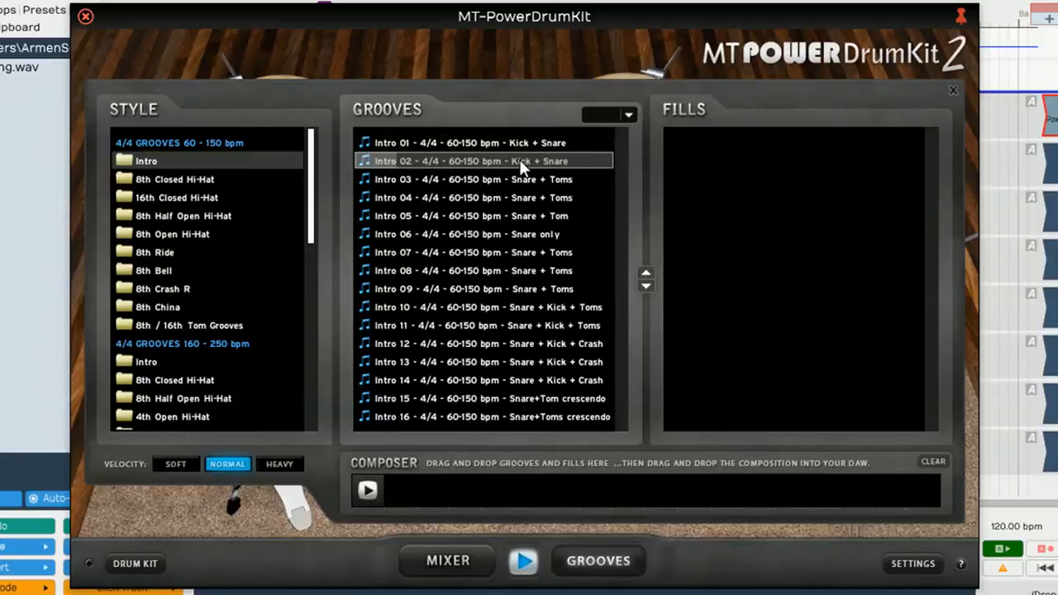
pyautogui.click(513, 180)
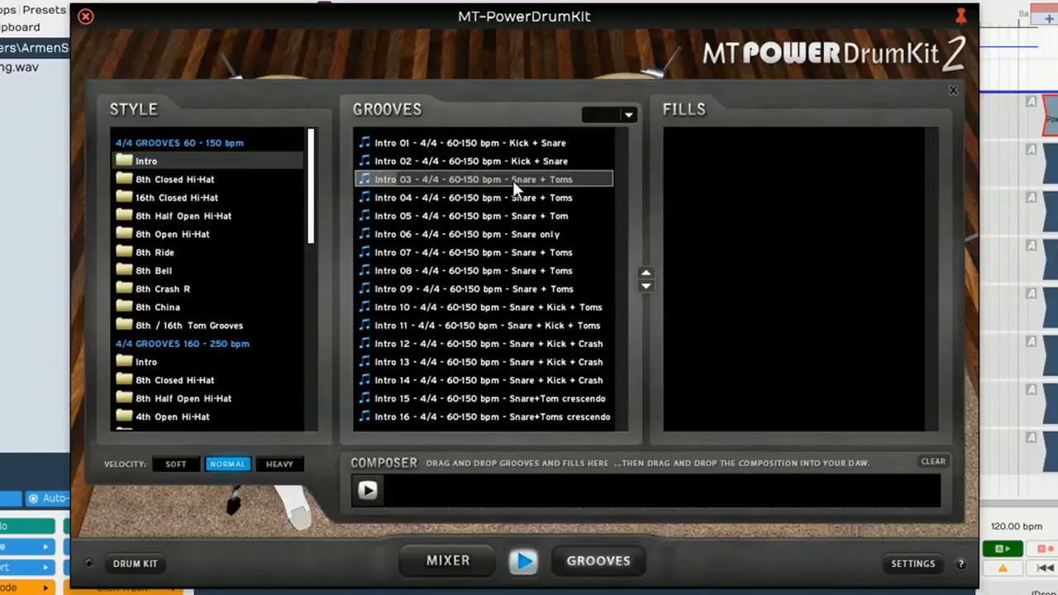
# - Stop the groove preview, place the Intro 01 groove at the start of the composer and play the composition
pyautogui.click(510, 142)
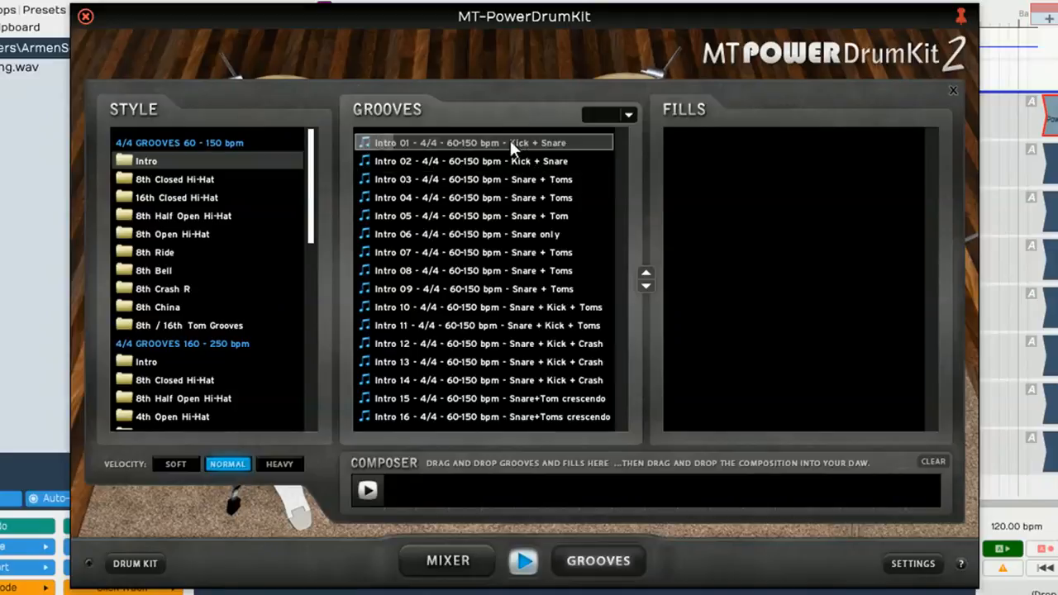
pyautogui.click(523, 562)
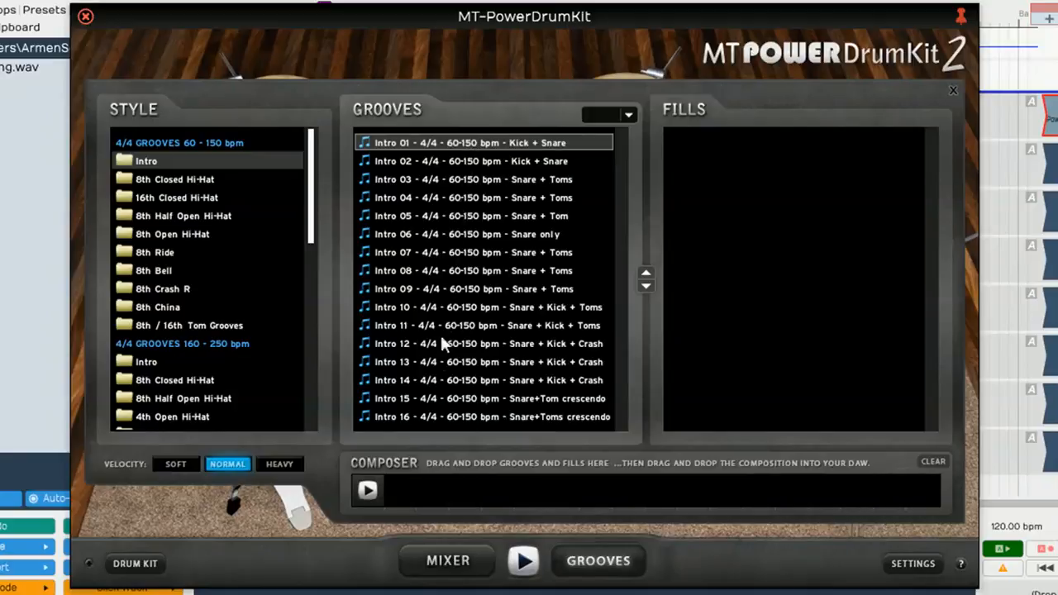
pyautogui.moveTo(410, 497); pyautogui.dragTo(411, 497)
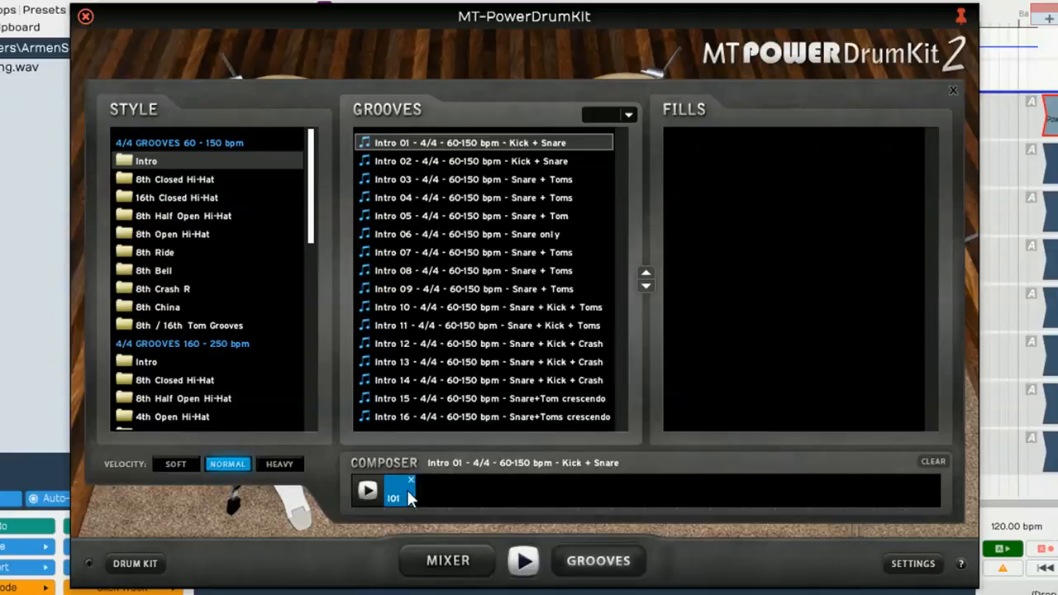
pyautogui.click(364, 493)
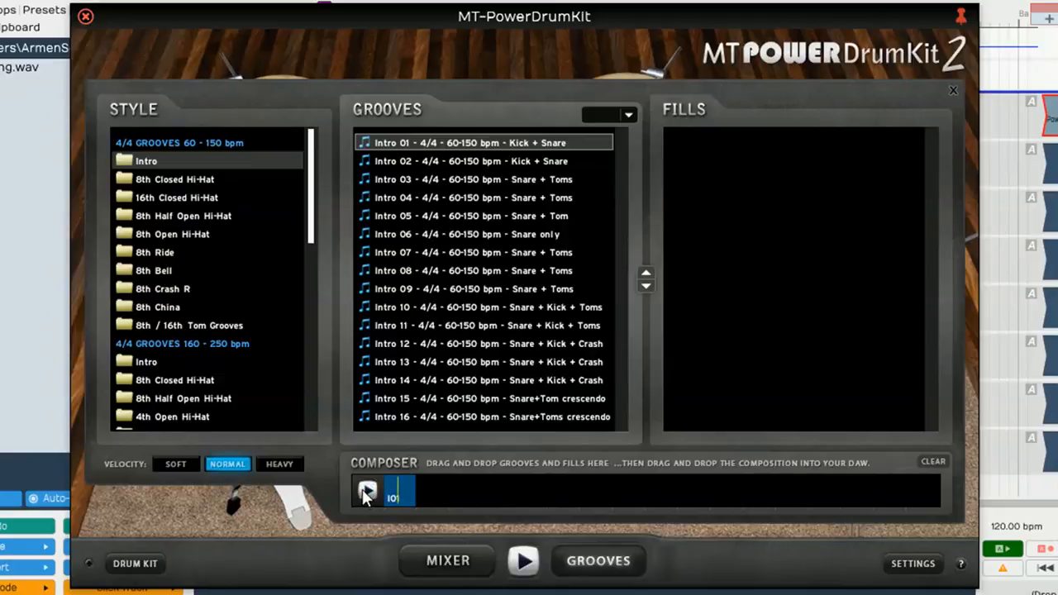
# - Audition Groove 01 of the 16th Closed Hi-Hat style and place it in the composer after the intro, followed by its Fill 01
pyautogui.click(165, 199)
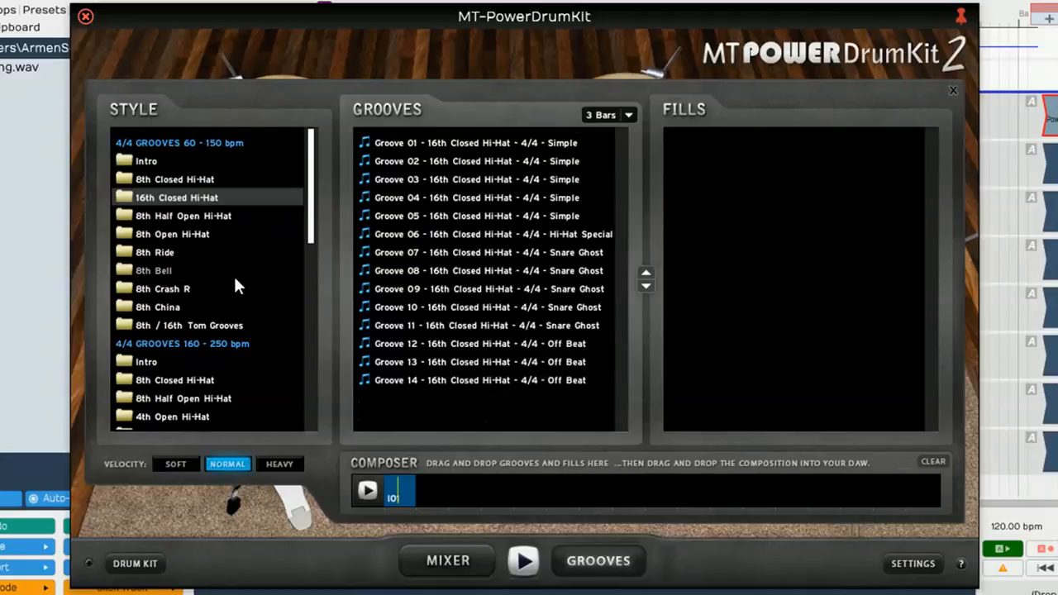
pyautogui.click(461, 145)
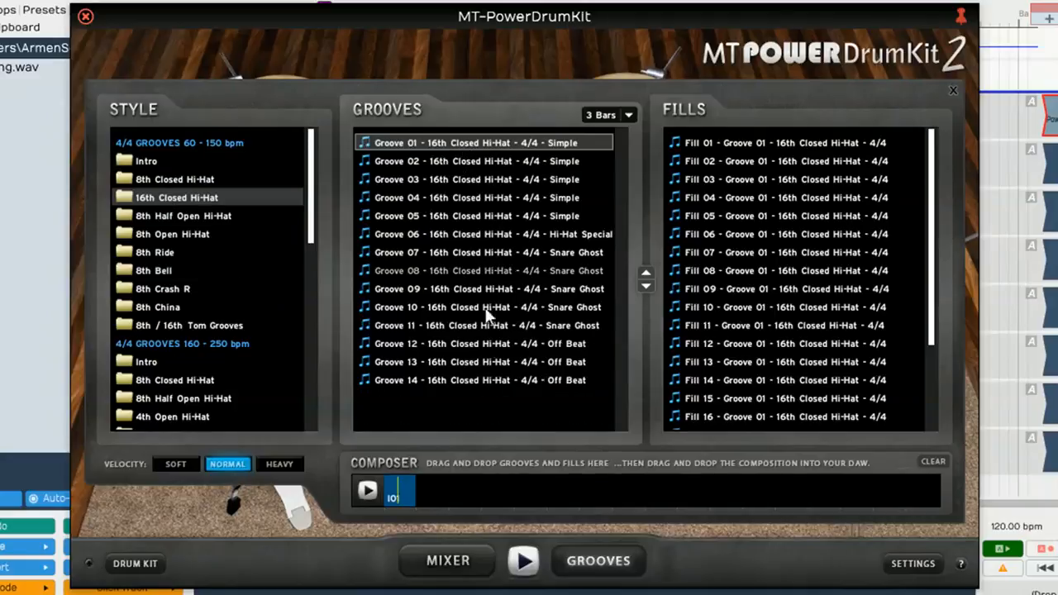
pyautogui.click(523, 561)
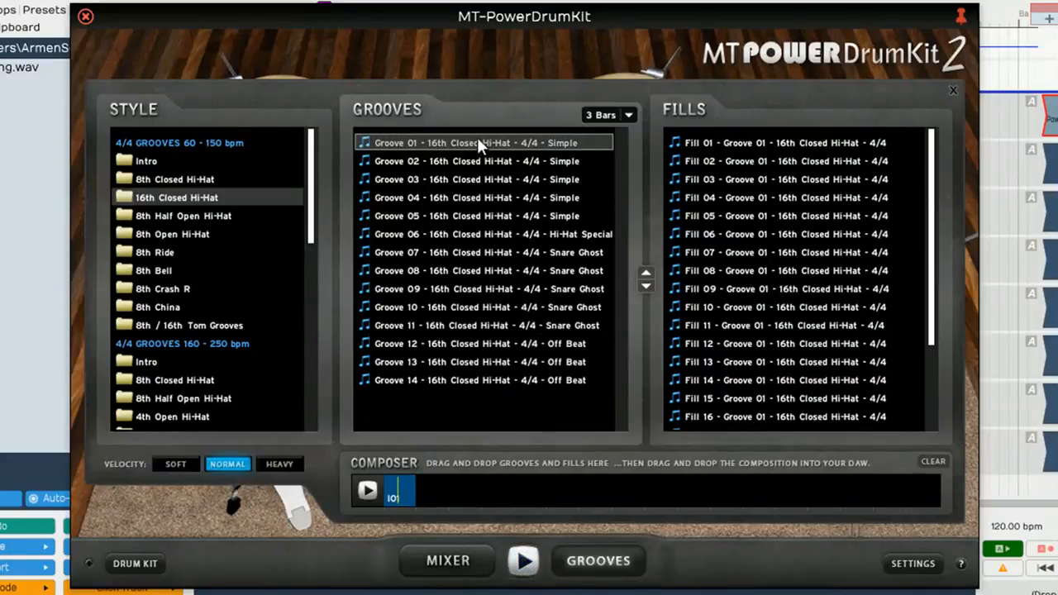
pyautogui.moveTo(477, 137); pyautogui.dragTo(583, 502)
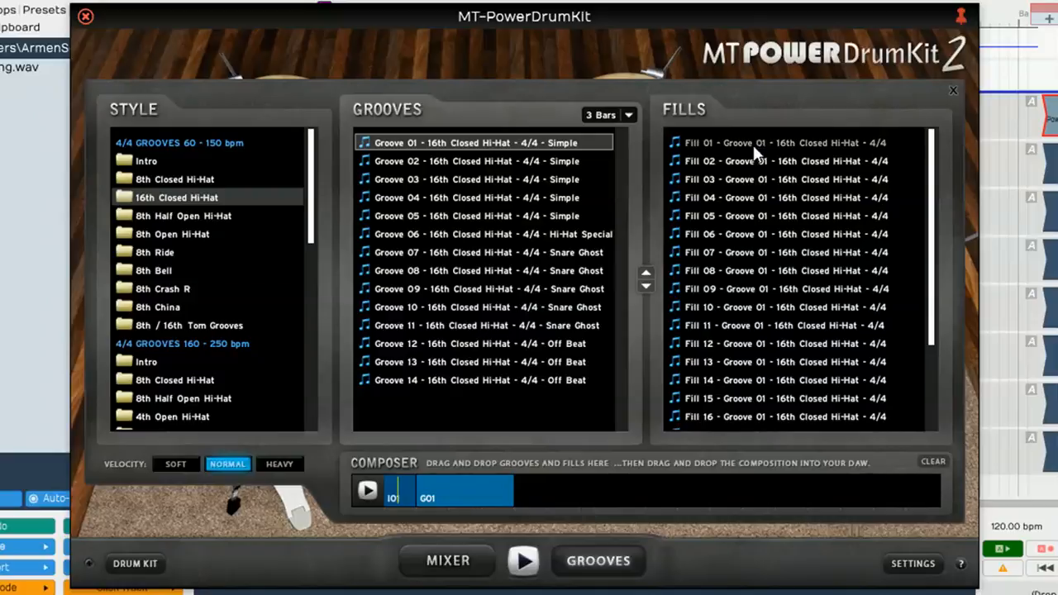
pyautogui.moveTo(752, 142); pyautogui.dragTo(524, 529)
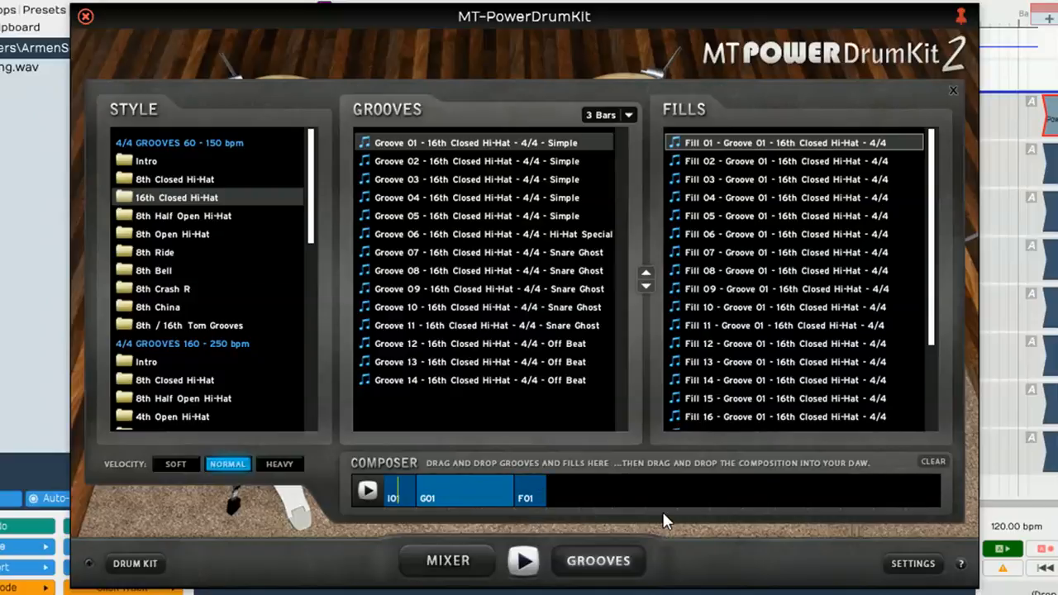
# - Append Groove 02 with its Fill 02 and Groove 06 with its Fill 10 to the end of the composition
pyautogui.click(447, 160)
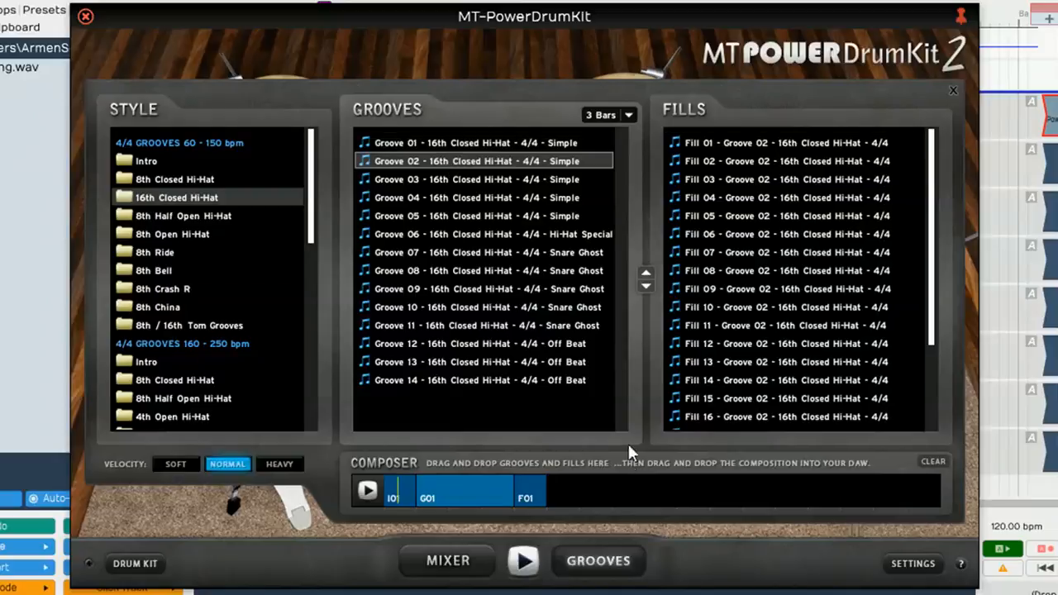
pyautogui.moveTo(598, 487); pyautogui.dragTo(611, 489)
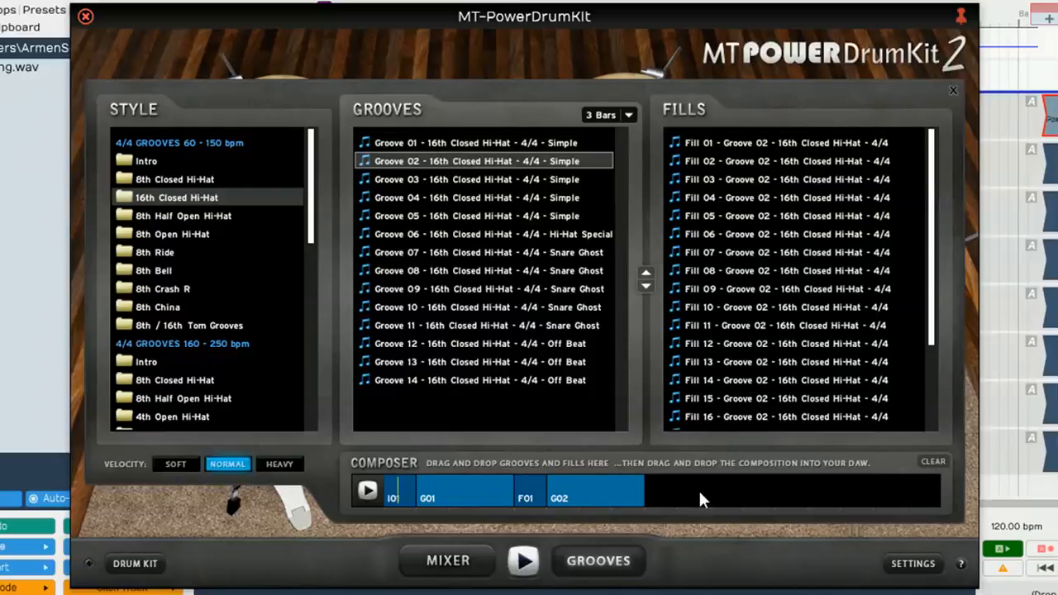
pyautogui.click(754, 161)
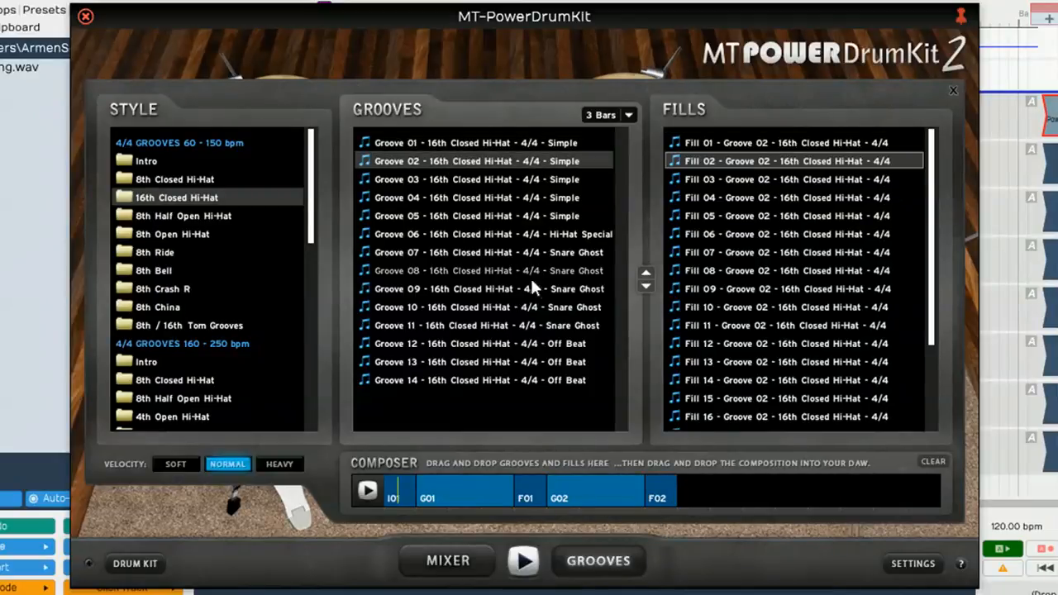
pyautogui.click(478, 234)
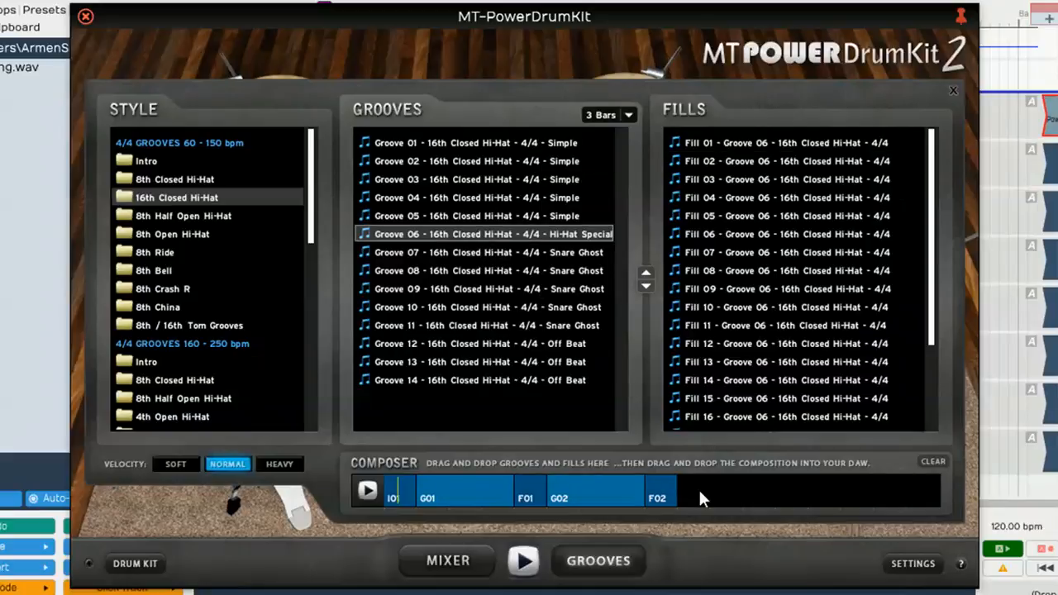
pyautogui.moveTo(699, 498); pyautogui.dragTo(702, 496)
pyautogui.moveTo(788, 307); pyautogui.dragTo(814, 486)
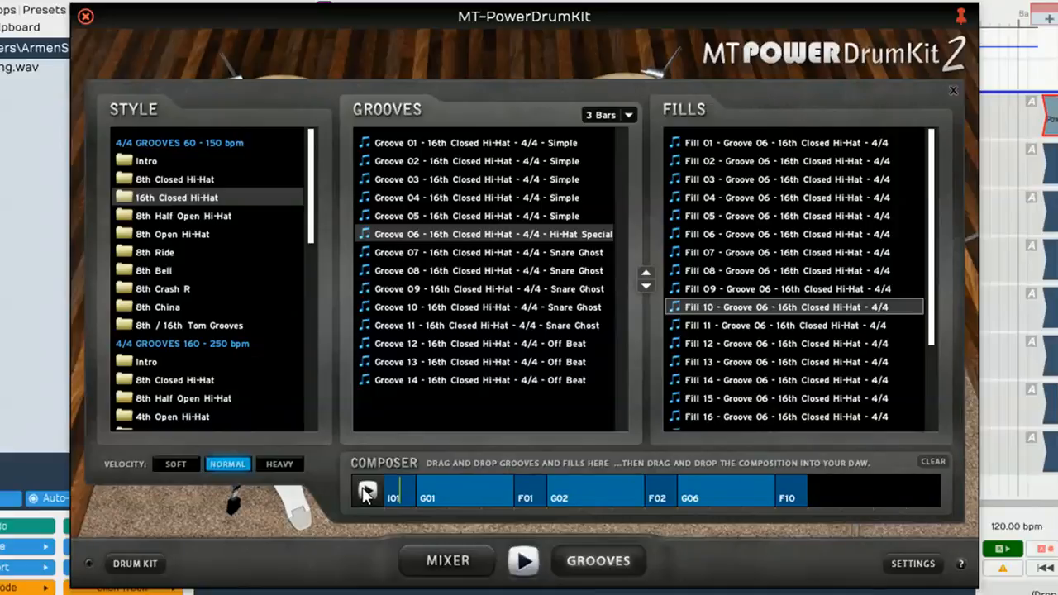
pyautogui.moveTo(315, 225); pyautogui.dragTo(317, 411)
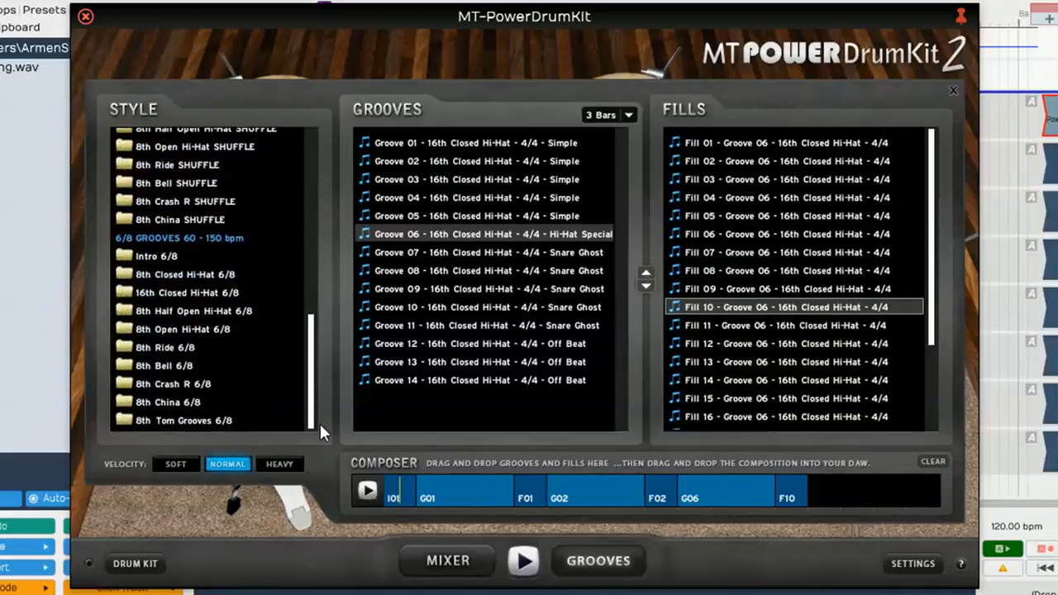
pyautogui.moveTo(319, 421); pyautogui.dragTo(328, 211)
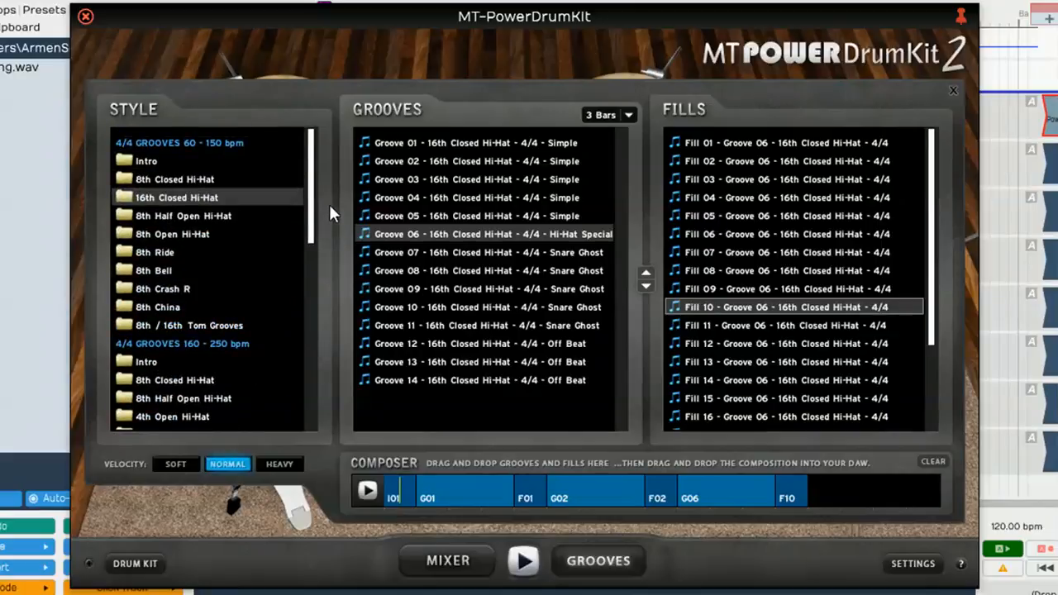
# - Place the composition at the start of Track 1, importing its tempo and time signature changes, and close the plugin window
pyautogui.moveTo(529, 24); pyautogui.dragTo(874, 14)
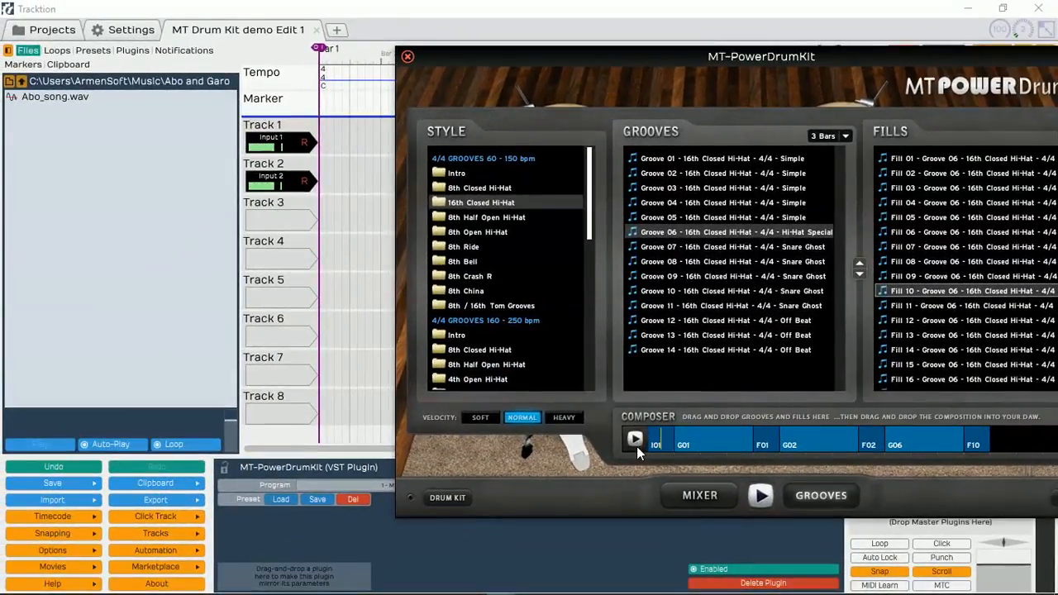
pyautogui.moveTo(662, 447)
pyautogui.moveTo(320, 216); pyautogui.dragTo(321, 216)
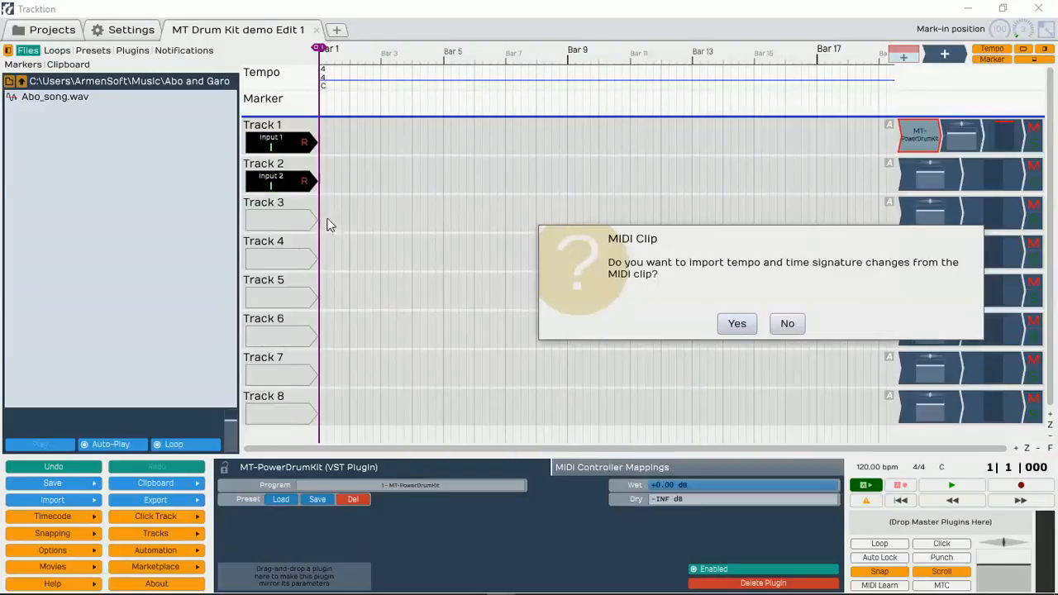
pyautogui.click(736, 323)
pyautogui.moveTo(1037, 64); pyautogui.dragTo(799, 225)
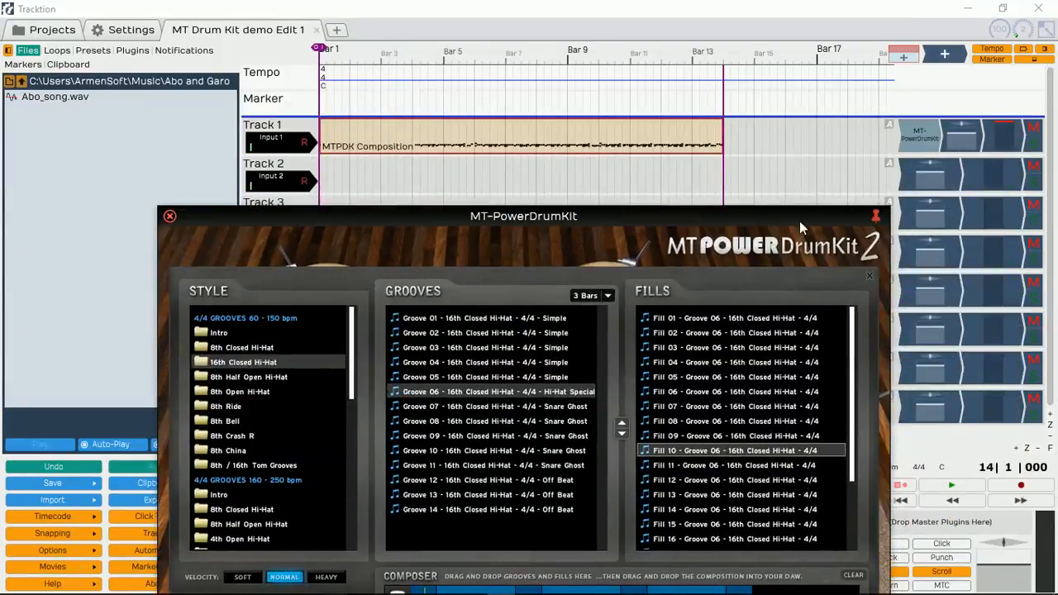
pyautogui.click(169, 217)
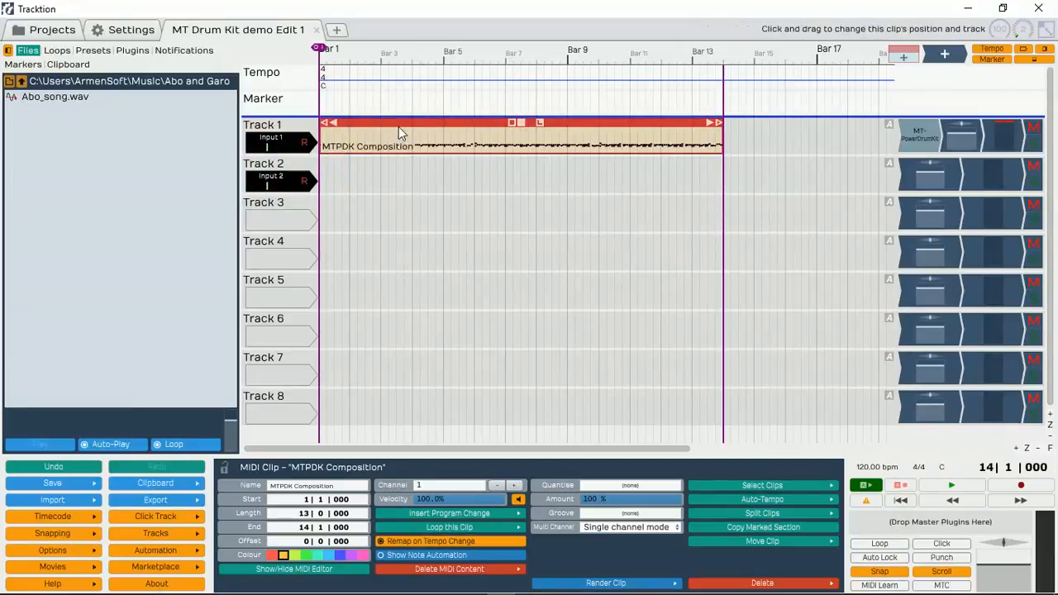
# - Move the MTPDK Composition clip and the MT-PowerDrumKit plugin from Track 1 to Track 3
pyautogui.moveTo(401, 130); pyautogui.dragTo(374, 225)
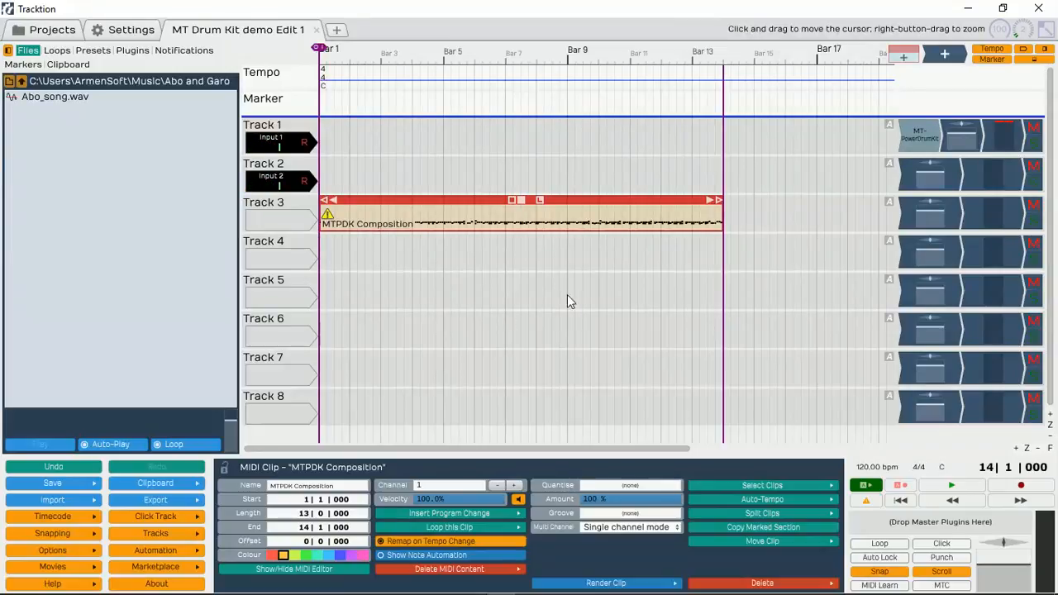
pyautogui.moveTo(898, 179); pyautogui.dragTo(914, 228)
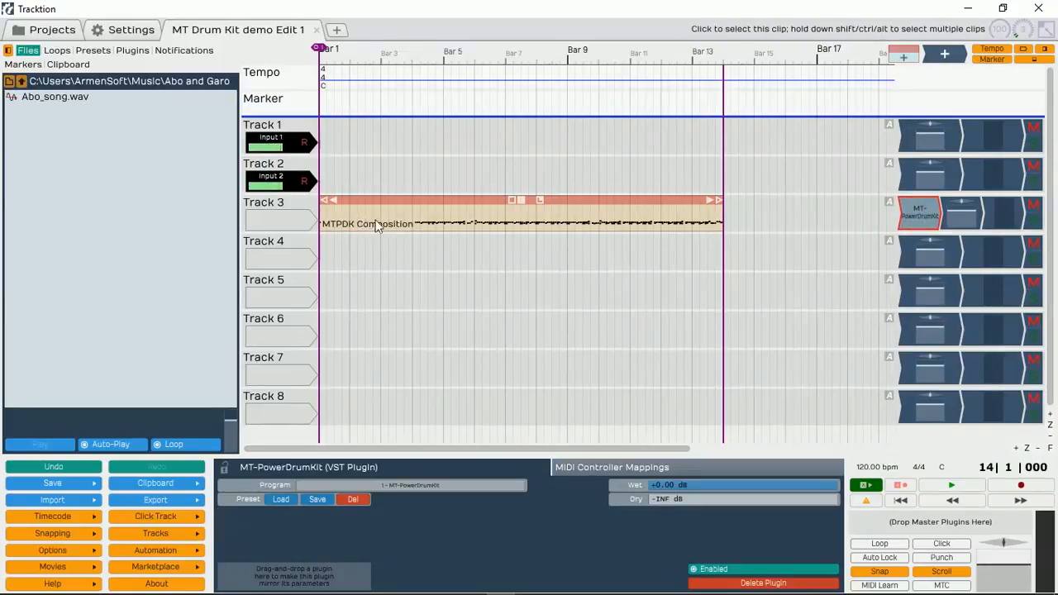
# - Make Track 3 taller and inspect the drum notes inside its MIDI clip
pyautogui.moveTo(314, 240); pyautogui.dragTo(319, 348)
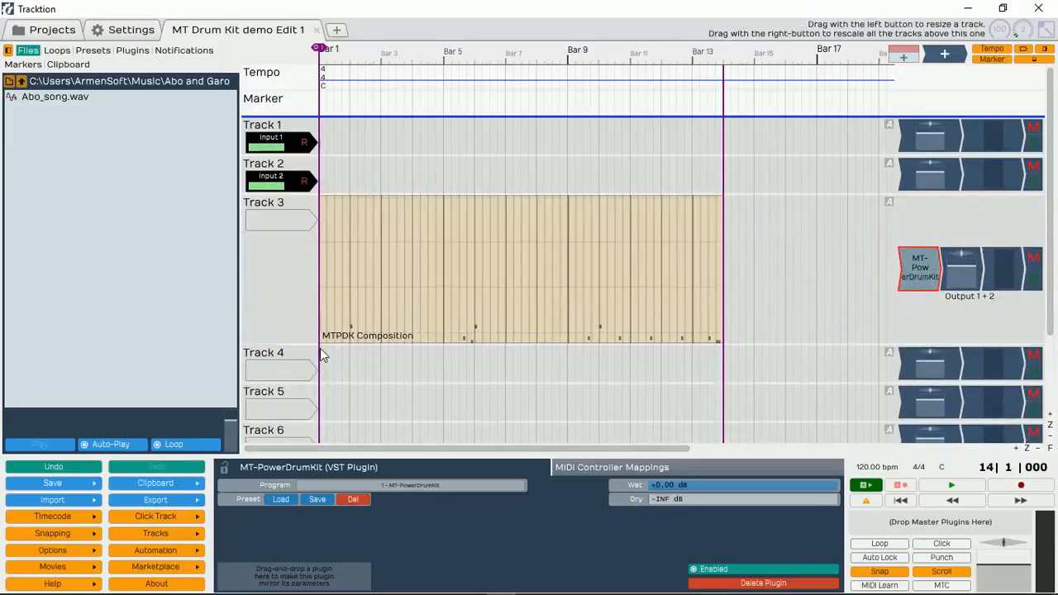
pyautogui.scroll(-3, 466, 314)
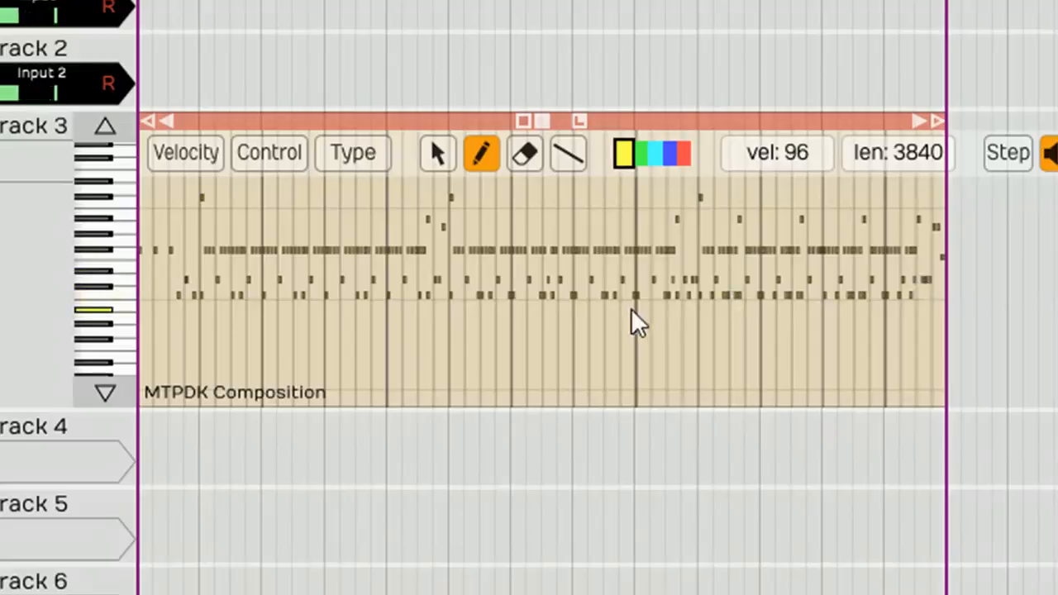
pyautogui.scroll(5, 631, 311)
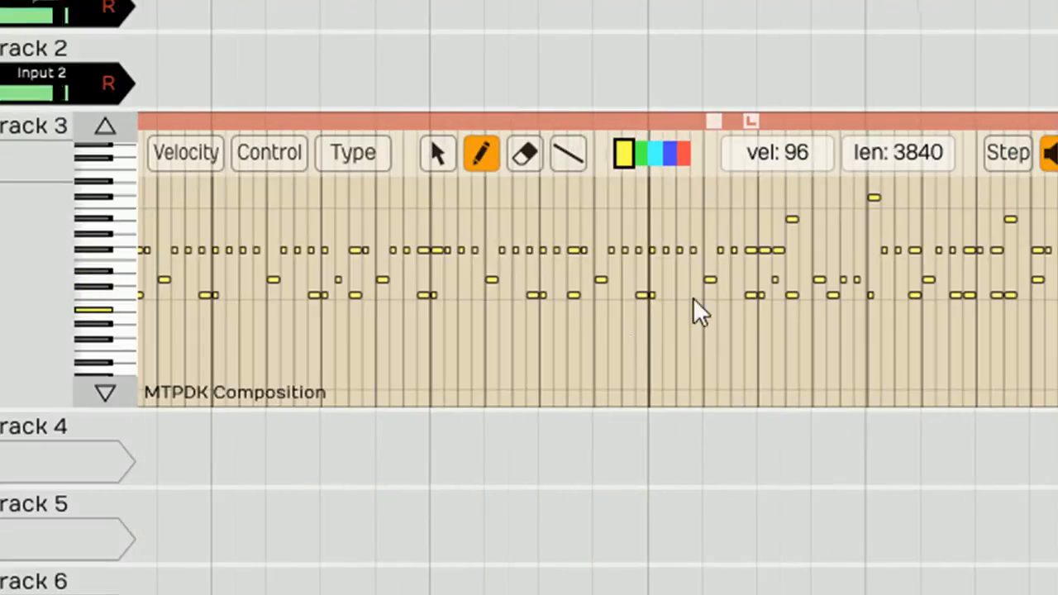
pyautogui.scroll(-5, 692, 299)
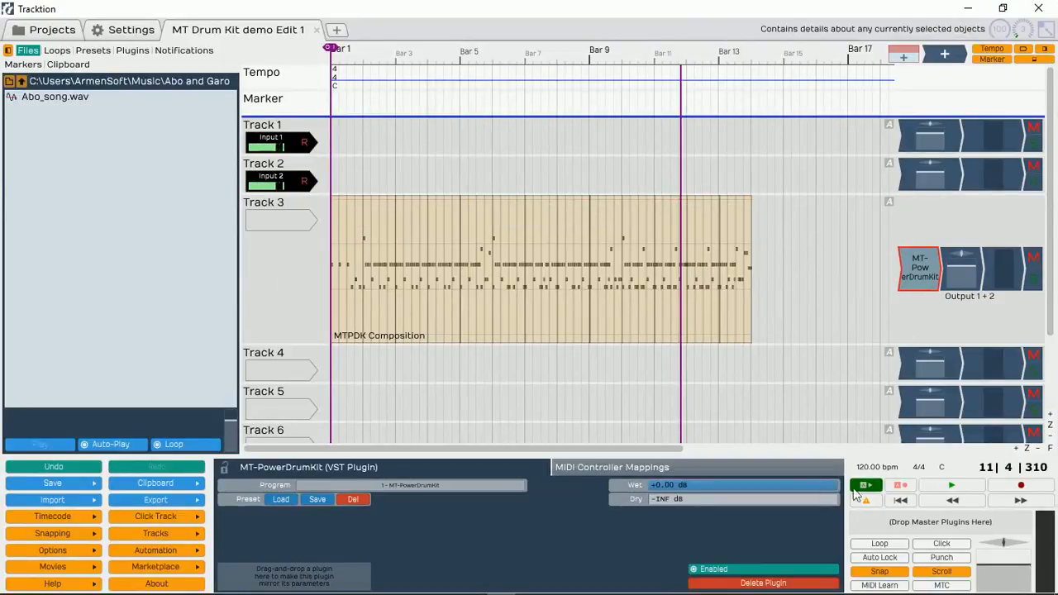
# - Play the drum clip from the start of the edit, stop playback, and check Track 3's plugin window before closing it
pyautogui.click(901, 501)
pyautogui.click(951, 491)
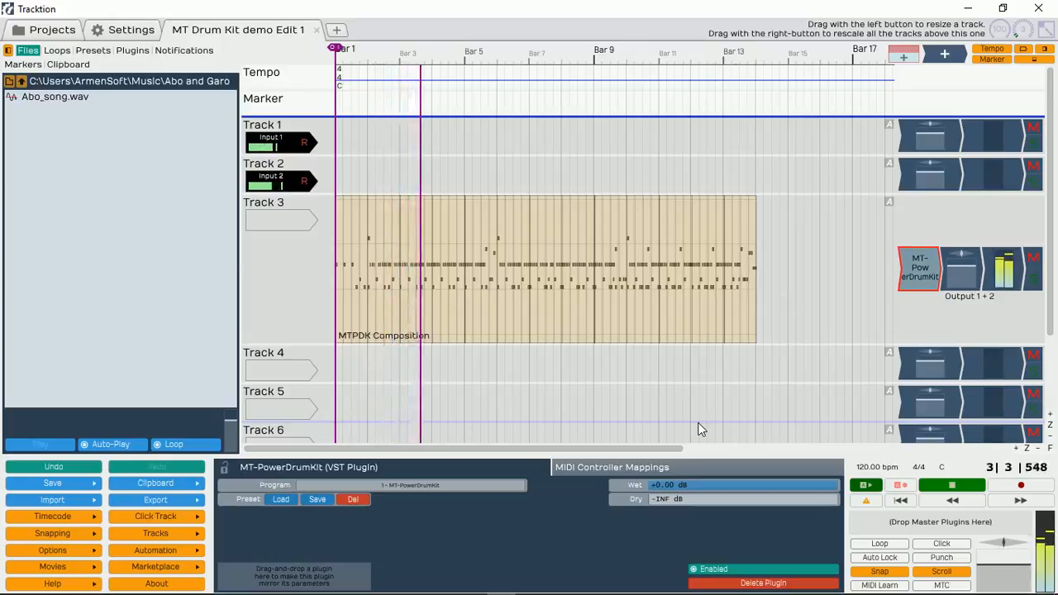
pyautogui.click(434, 275)
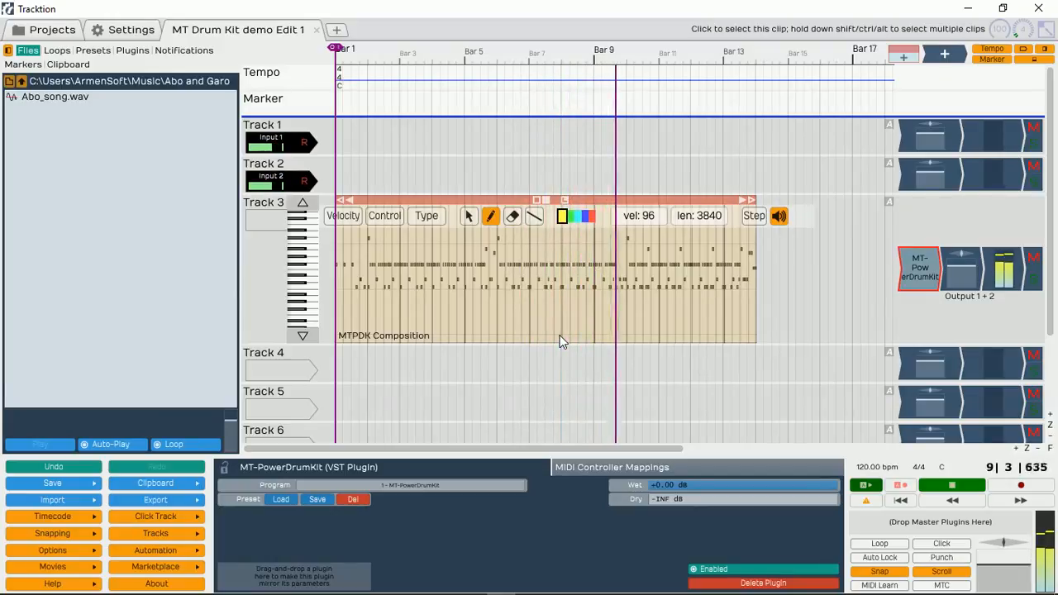
pyautogui.press('space')
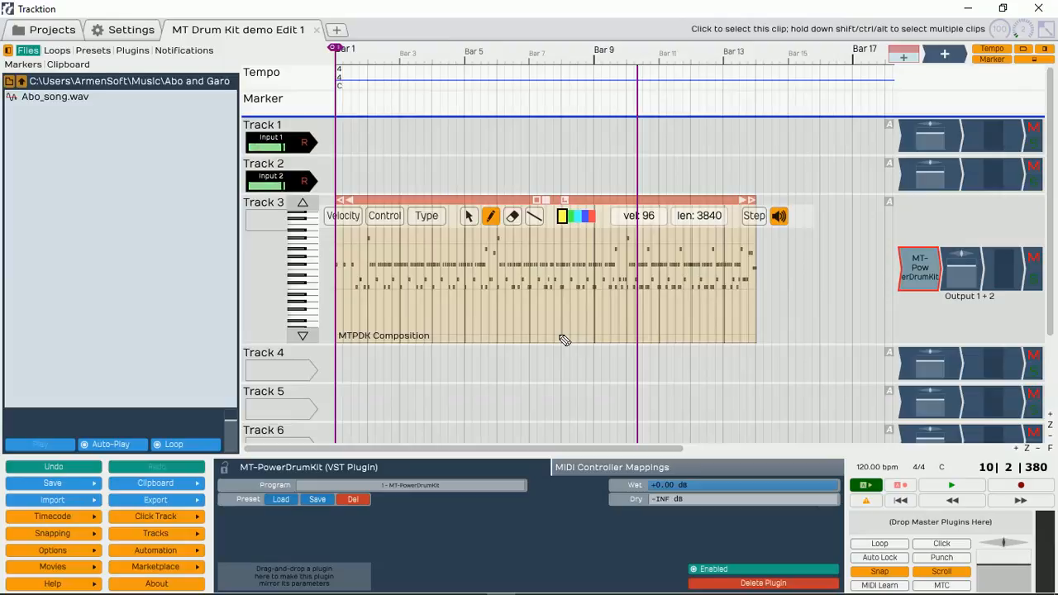
pyautogui.click(515, 425)
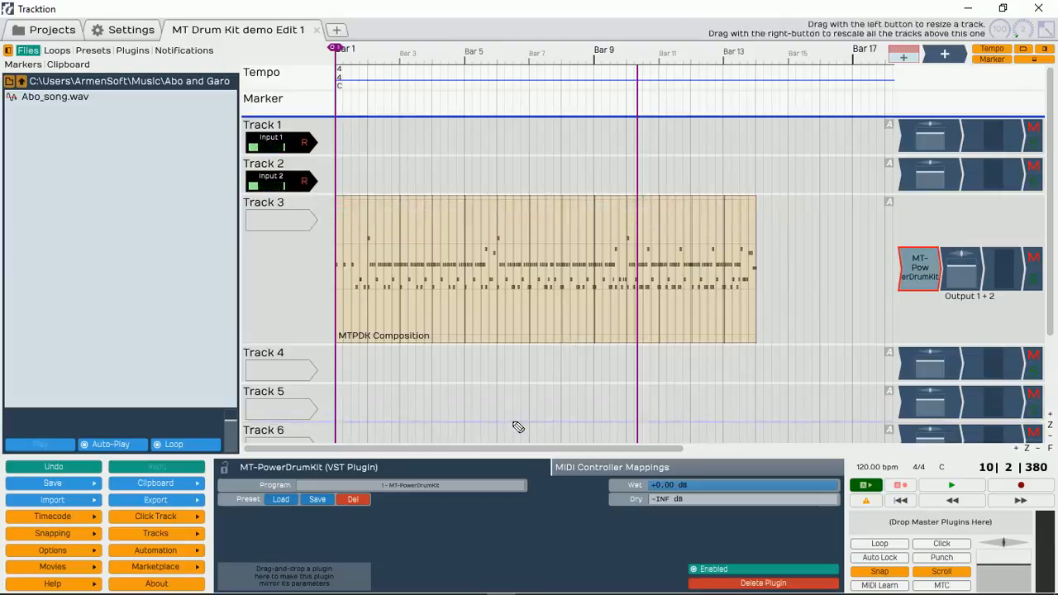
pyautogui.doubleClick(924, 279)
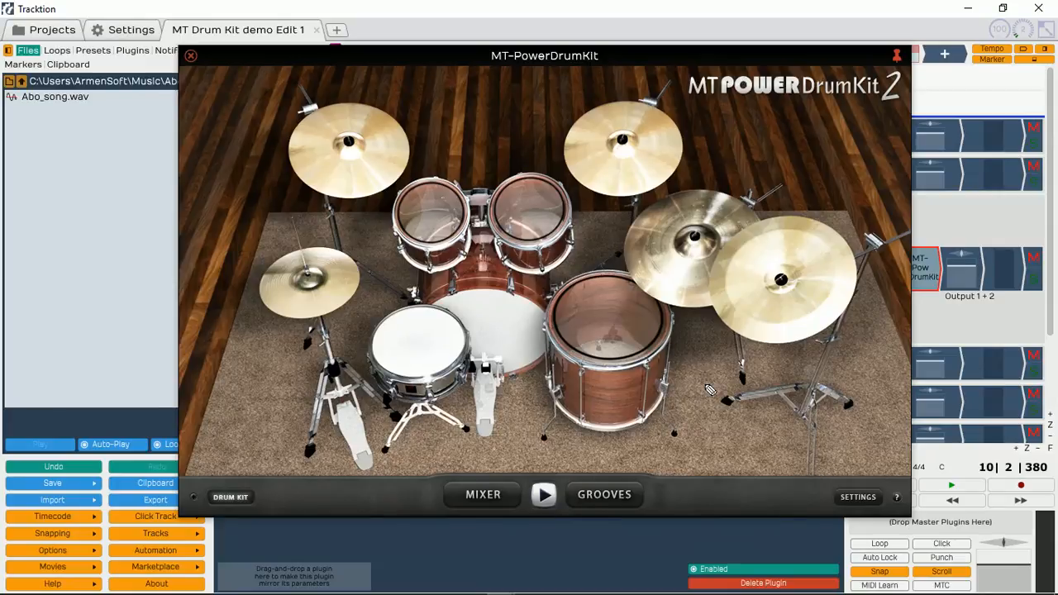
pyautogui.click(191, 57)
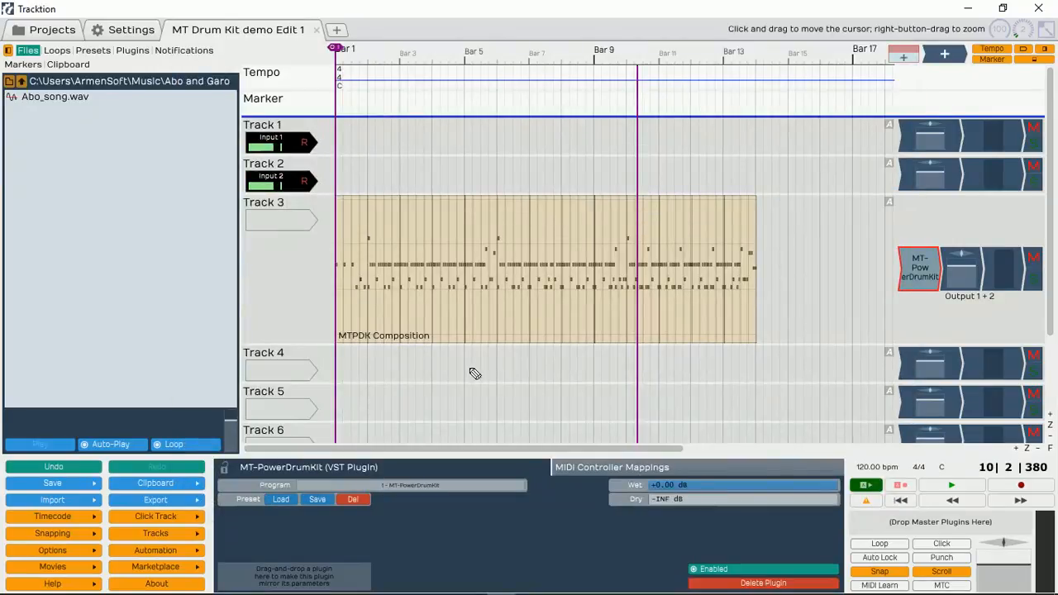
# - Resume playback, lower the Track 3 volume to -10.66 dB, and stop playback
pyautogui.press('space')
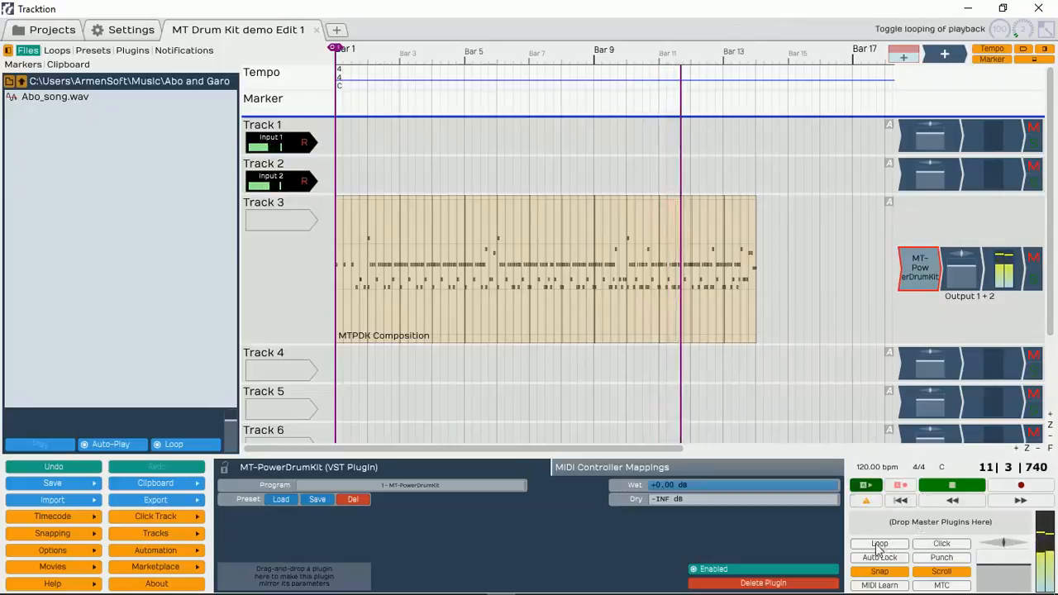
pyautogui.click(964, 310)
pyautogui.moveTo(964, 310); pyautogui.dragTo(968, 324)
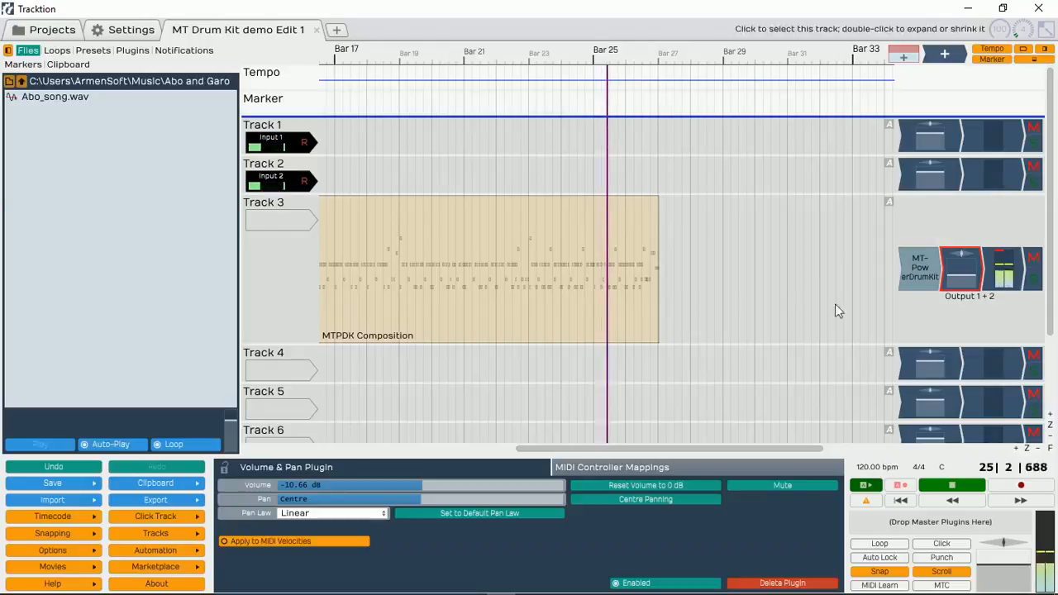
pyautogui.moveTo(582, 286)
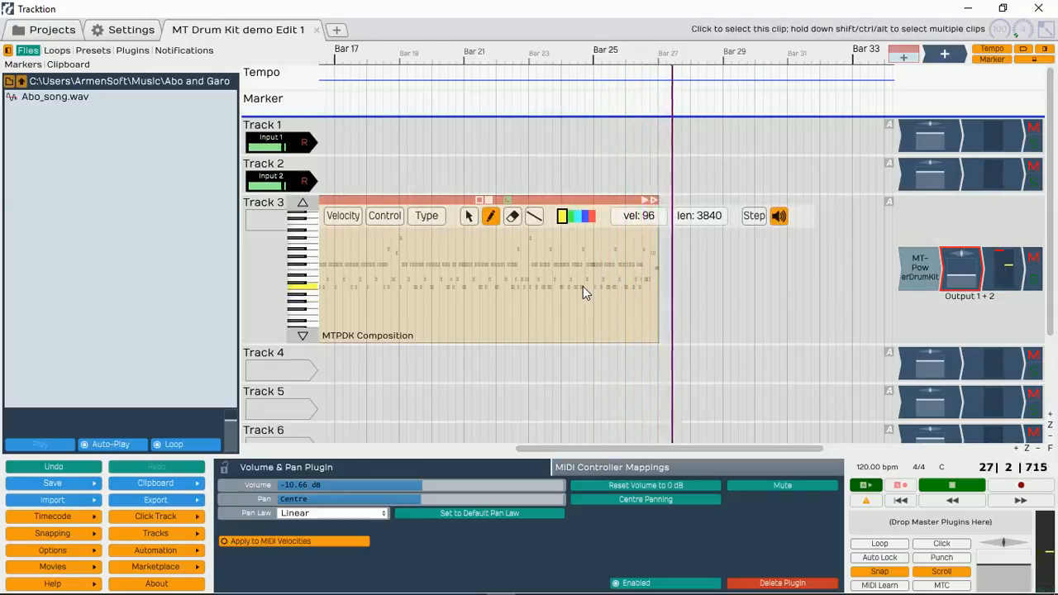
pyautogui.press('space')
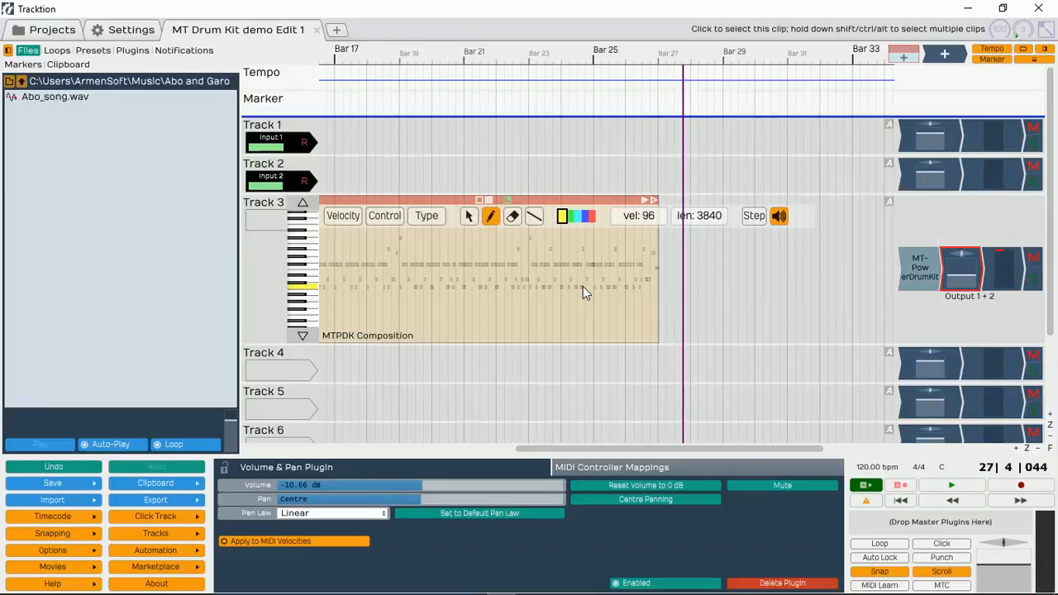
pyautogui.click(490, 364)
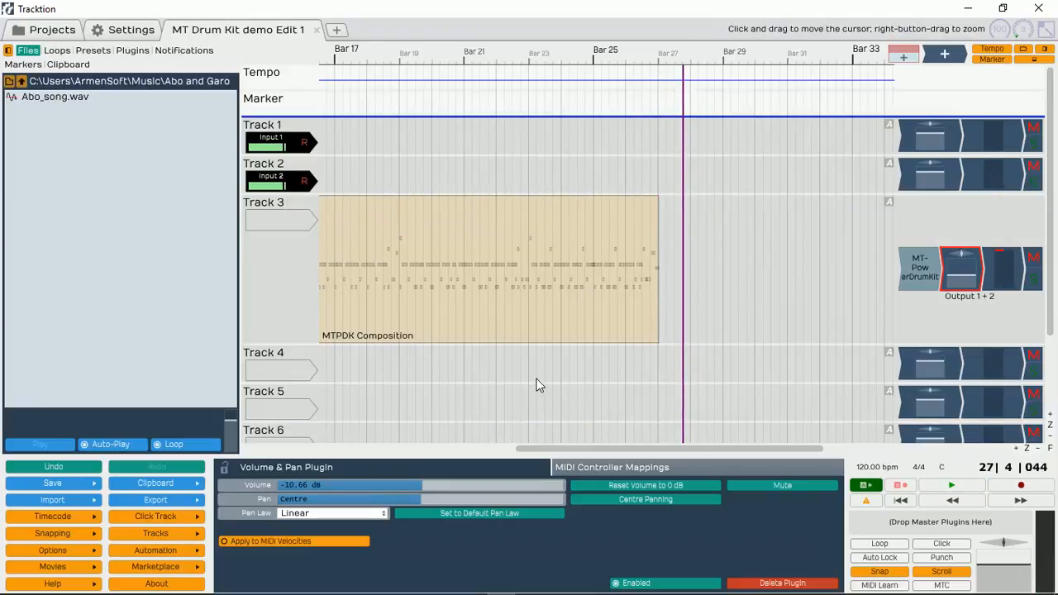